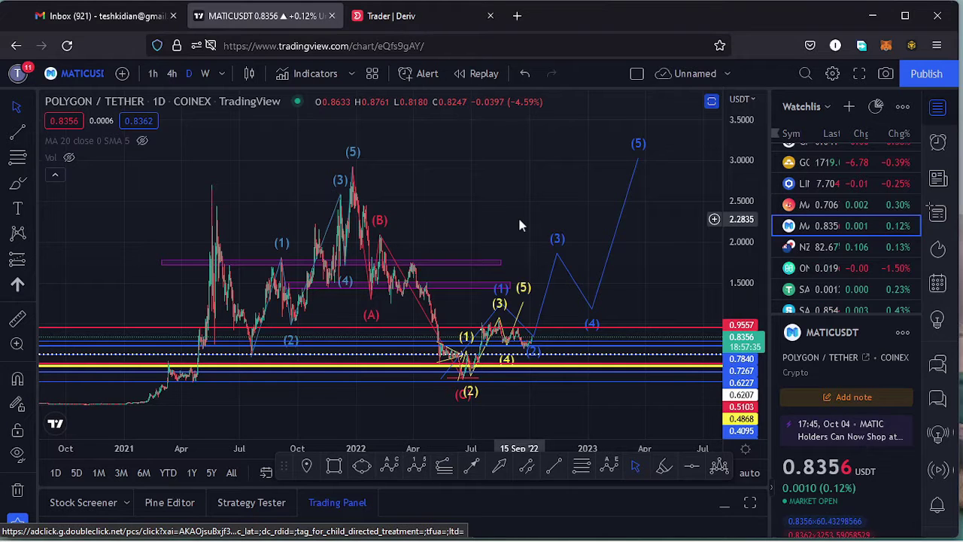
# Hide the watchlist panel and zoom the daily POLYGON / TETHER chart in slightly
pyautogui.click(938, 106)
pyautogui.scroll(1, 756, 280)
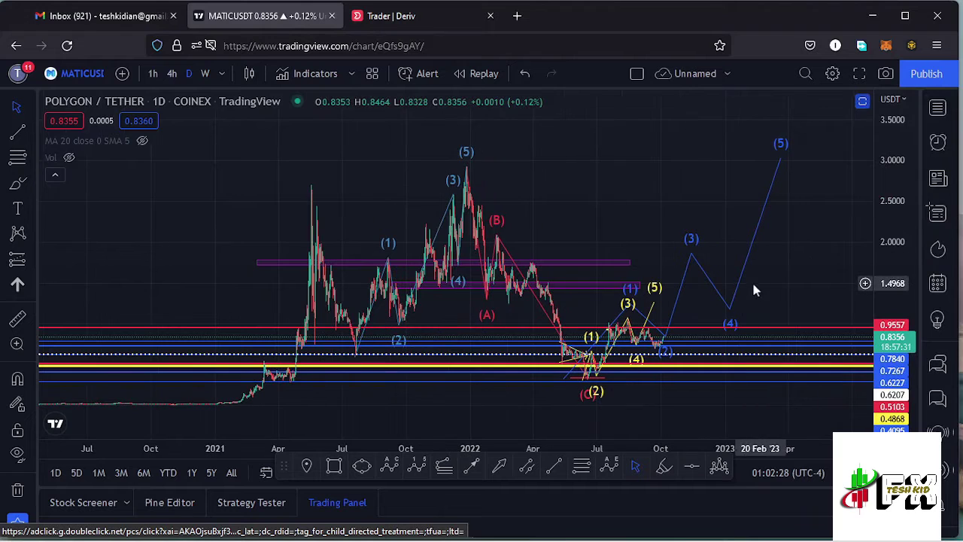
pyautogui.moveTo(793, 285); pyautogui.dragTo(765, 289)
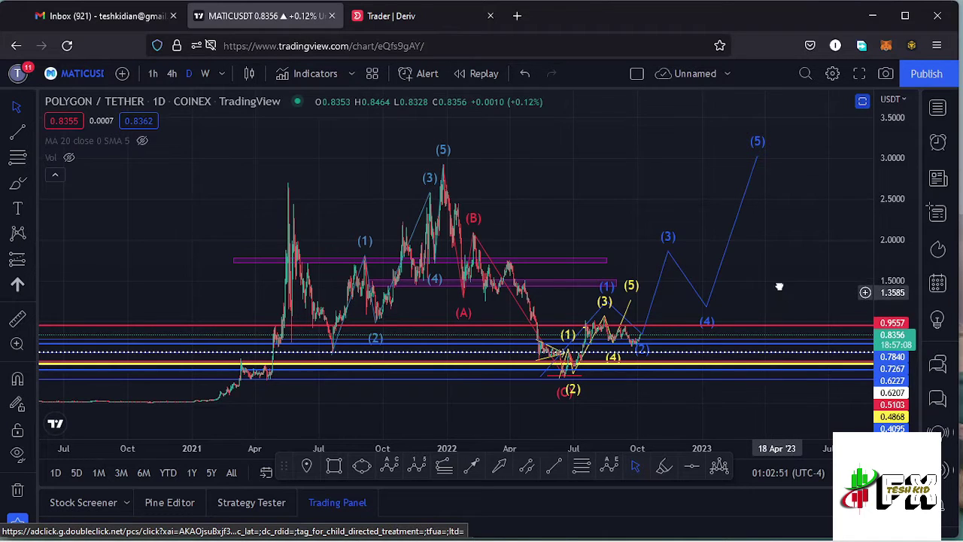
pyautogui.moveTo(780, 287); pyautogui.dragTo(782, 274)
pyautogui.click(644, 331)
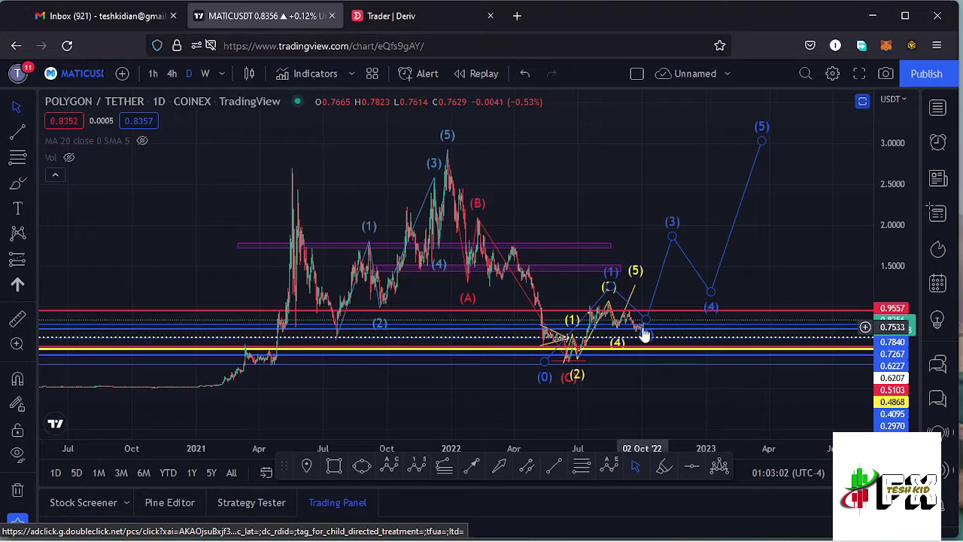
pyautogui.click(459, 266)
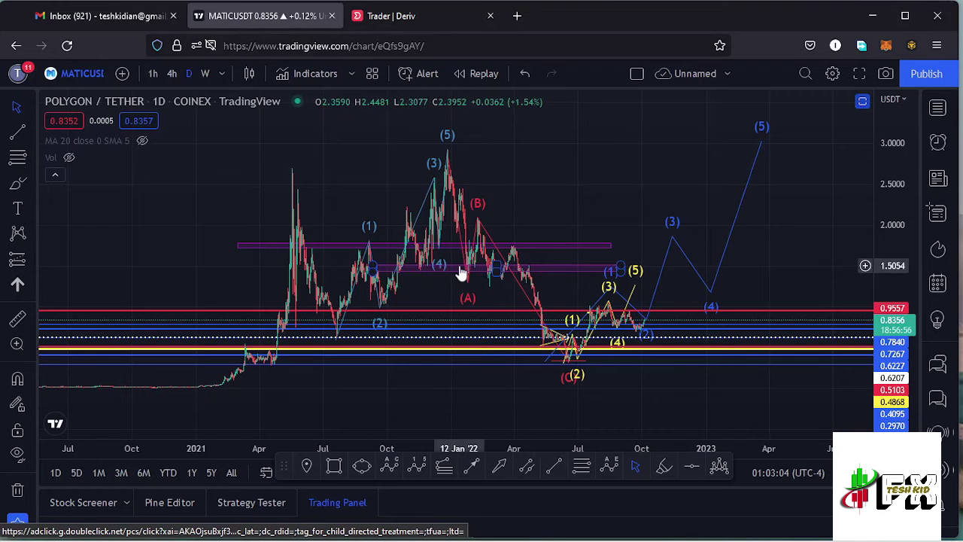
pyautogui.scroll(2, 450, 274)
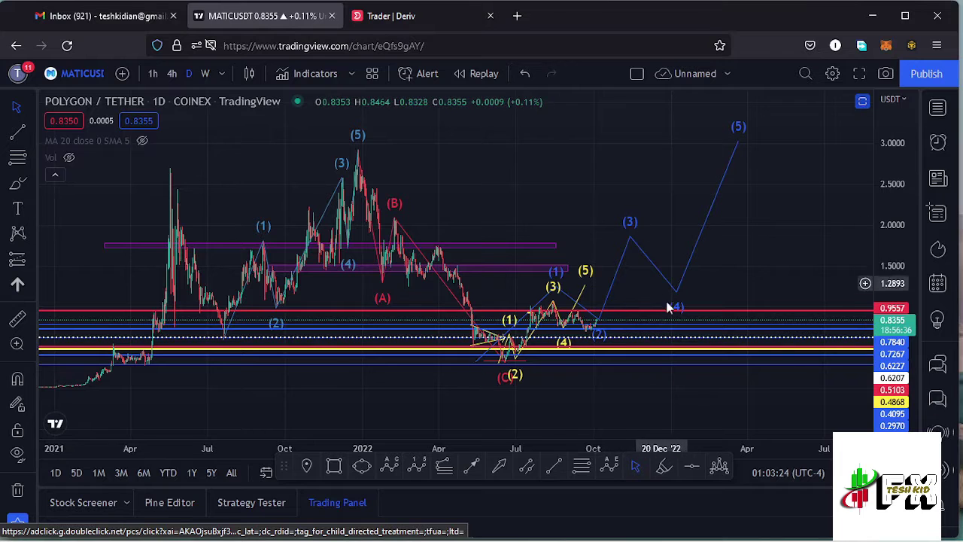
# Zoom the daily chart into the March–October 2022 waves, from the (C) low to (5)
pyautogui.moveTo(726, 290); pyautogui.dragTo(785, 215)
pyautogui.scroll(5, 888, 282)
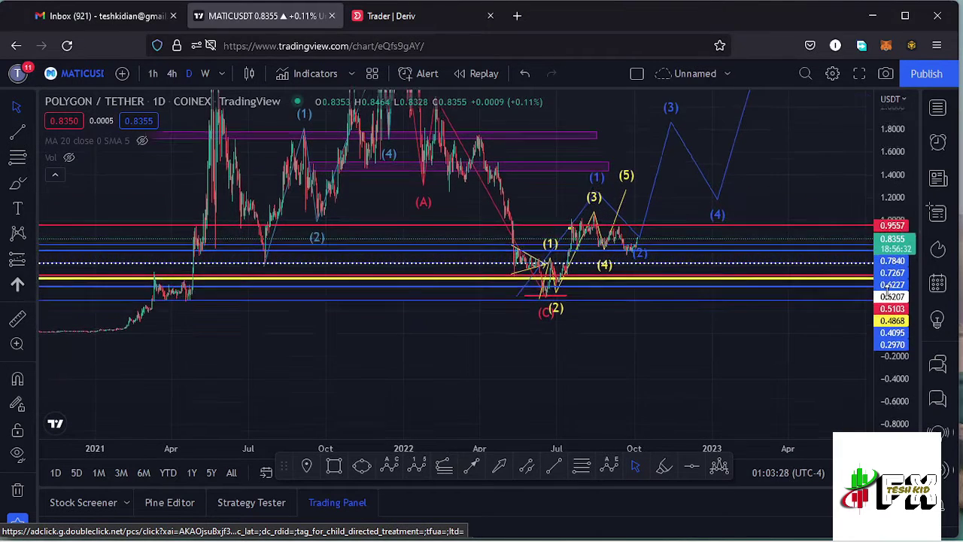
pyautogui.scroll(4, 574, 310)
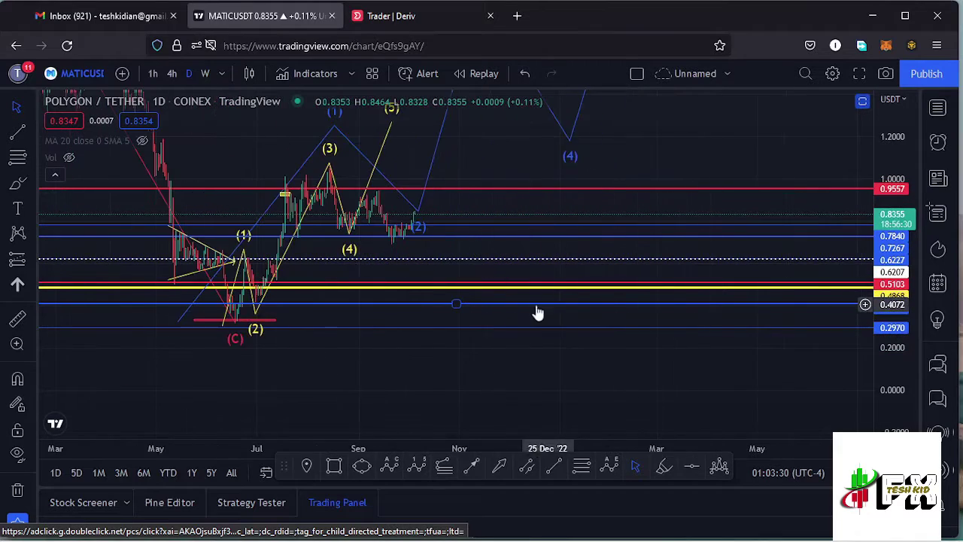
pyautogui.moveTo(439, 379); pyautogui.dragTo(680, 409)
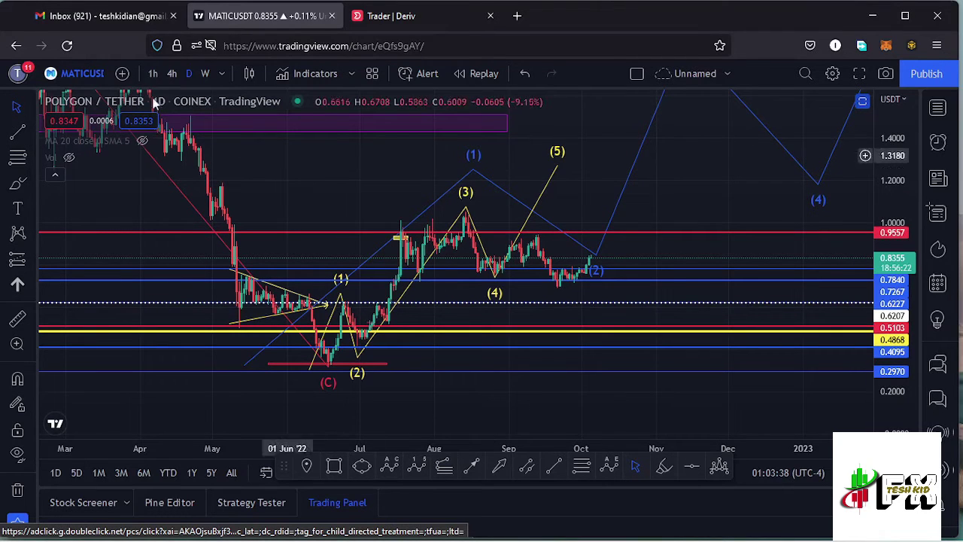
# Switch the MATIC chart to the 4-hour timeframe and inspect the yellow Elliott wave count
pyautogui.click(172, 74)
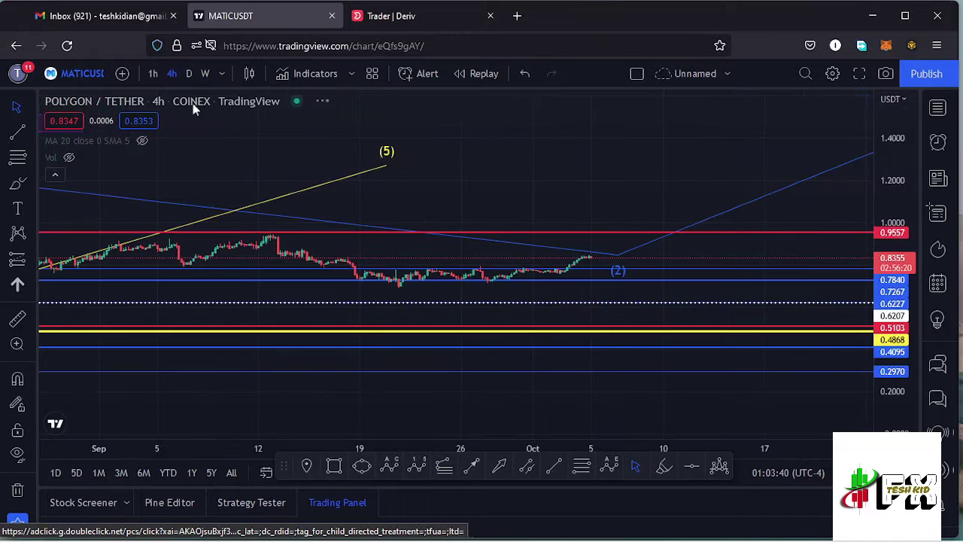
pyautogui.scroll(-6, 304, 250)
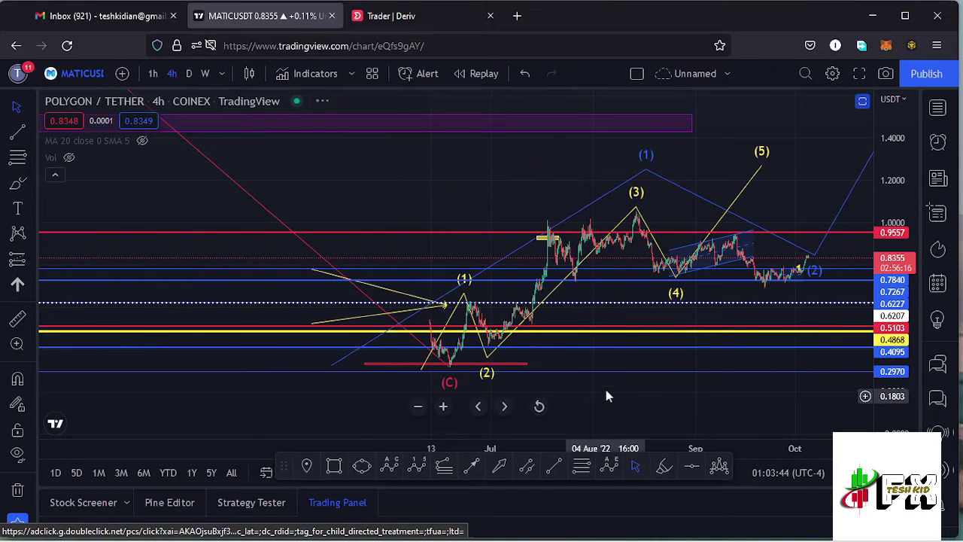
pyautogui.moveTo(608, 393); pyautogui.dragTo(600, 359)
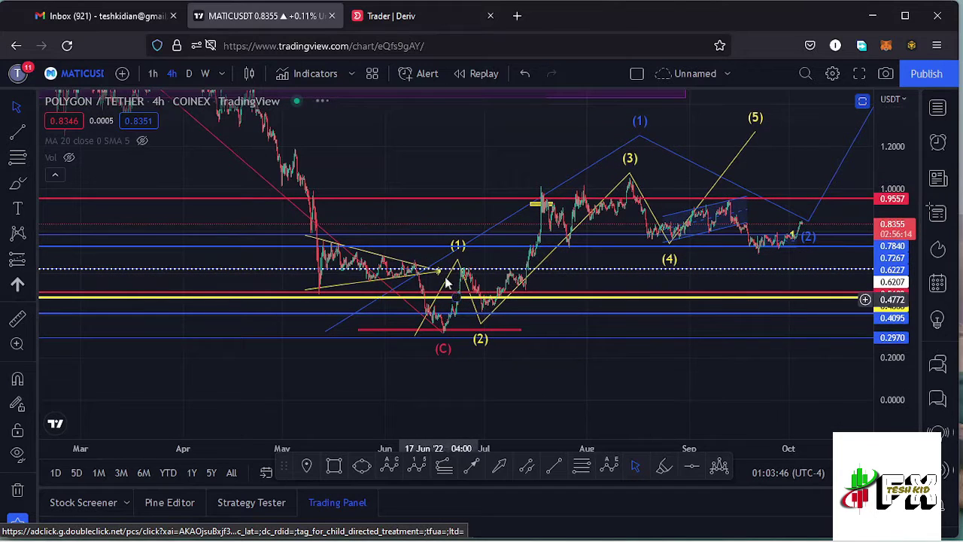
pyautogui.click(637, 185)
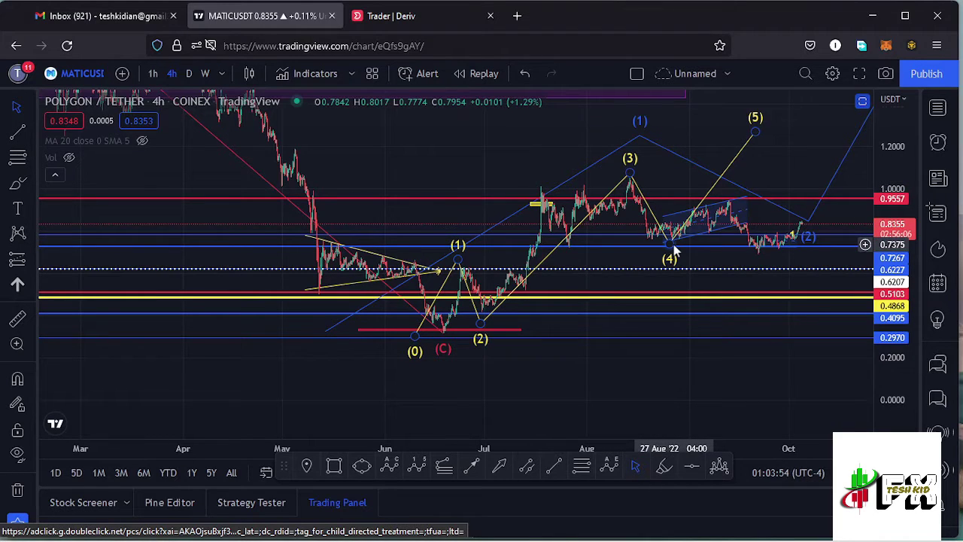
pyautogui.click(665, 182)
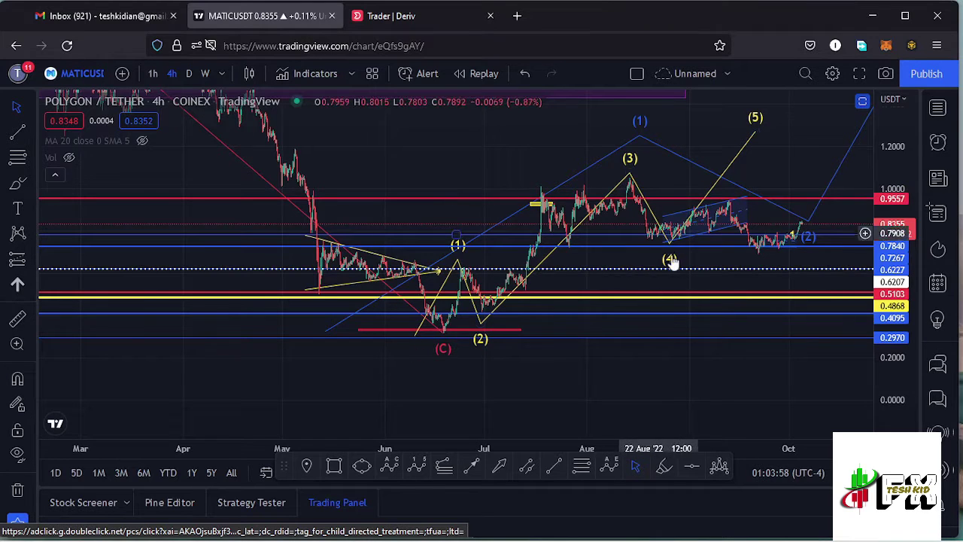
# Frame the June–July waves, with (1) topping near 0.66 and (2) bottoming near 0.36
pyautogui.scroll(3, 537, 296)
pyautogui.moveTo(482, 368); pyautogui.dragTo(753, 339)
pyautogui.moveTo(888, 311); pyautogui.dragTo(881, 368)
pyautogui.scroll(1, 695, 327)
pyautogui.scroll(4, 510, 322)
pyautogui.moveTo(457, 347); pyautogui.dragTo(672, 339)
pyautogui.scroll(3, 451, 355)
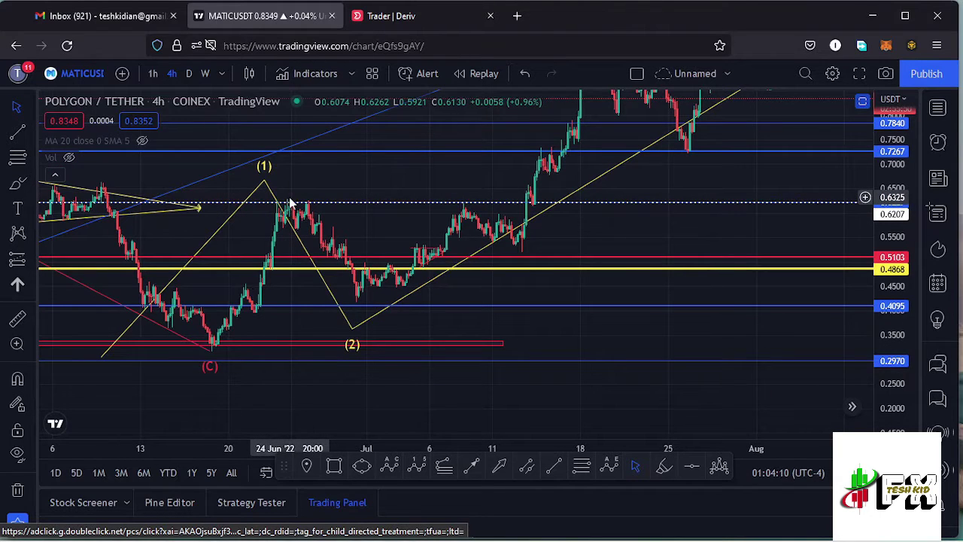
pyautogui.click(581, 467)
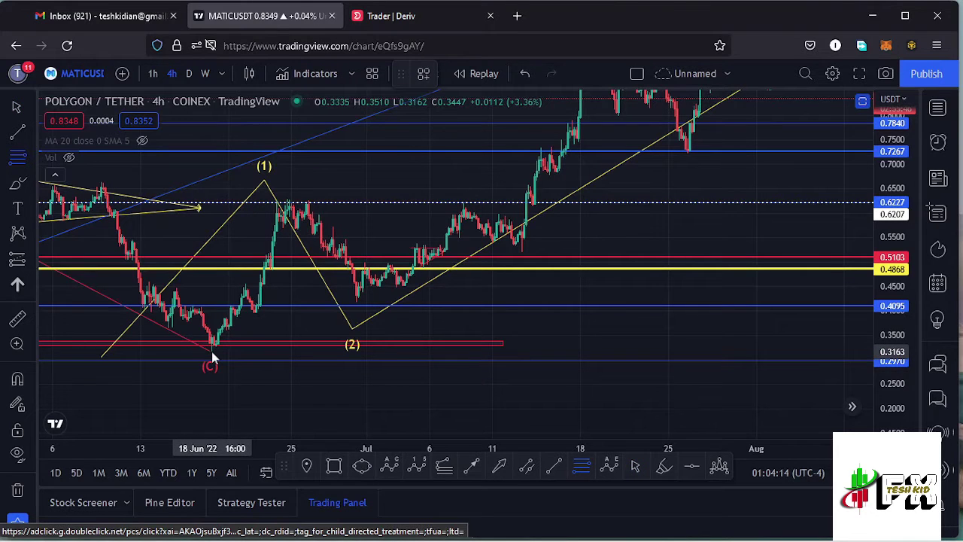
pyautogui.click(217, 344)
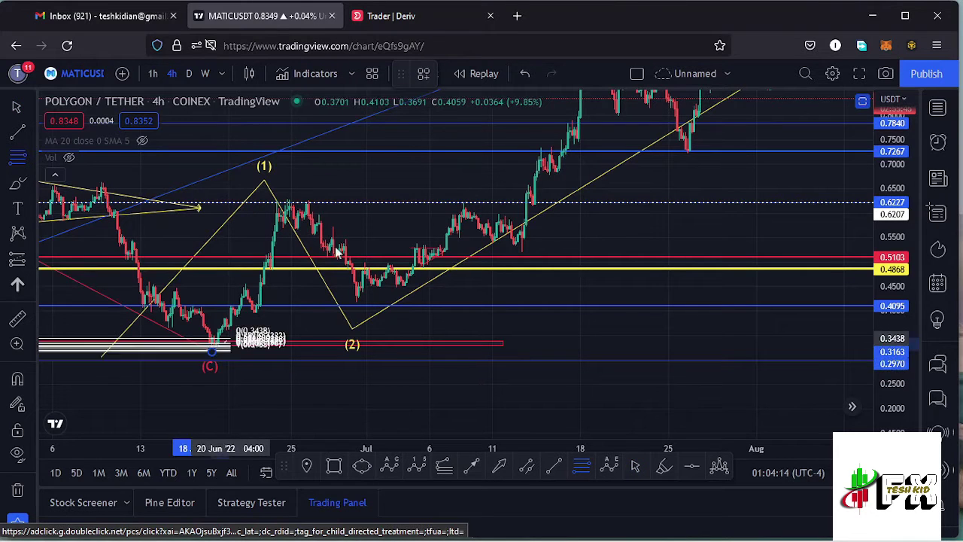
pyautogui.click(528, 204)
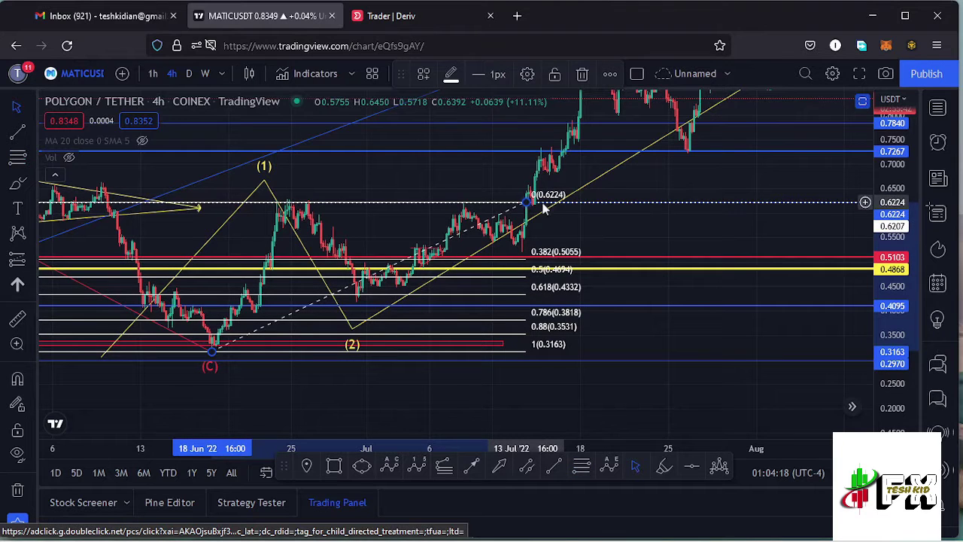
pyautogui.moveTo(889, 298); pyautogui.dragTo(889, 294)
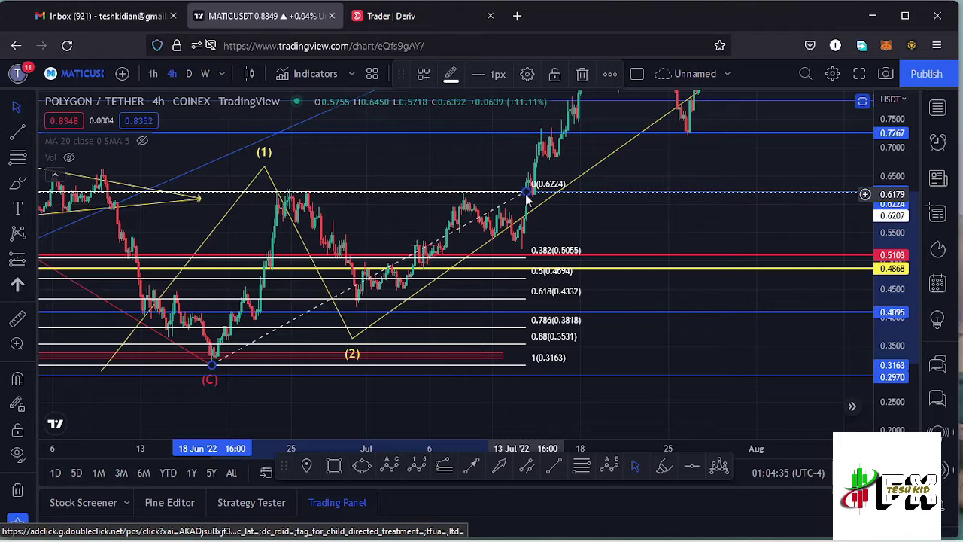
pyautogui.press('Delete')
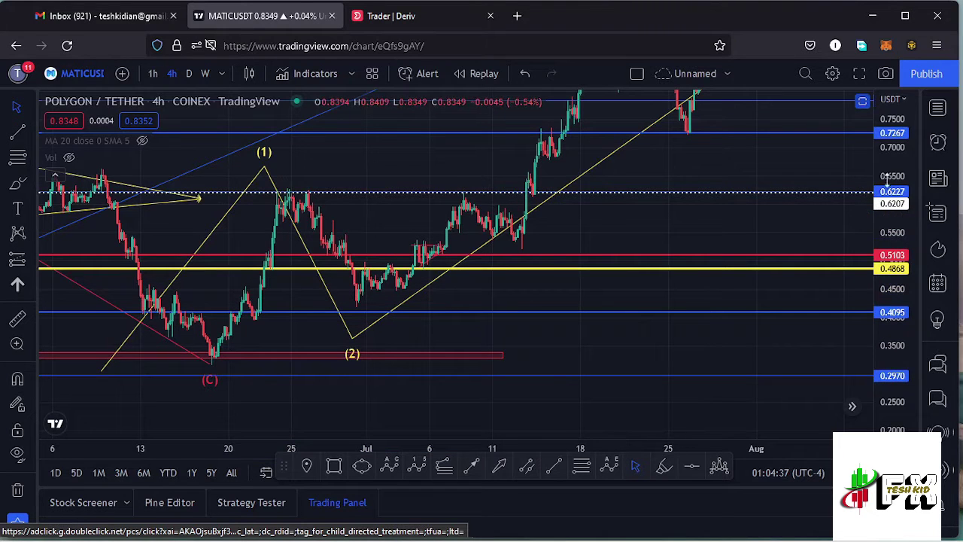
pyautogui.scroll(-5, 882, 177)
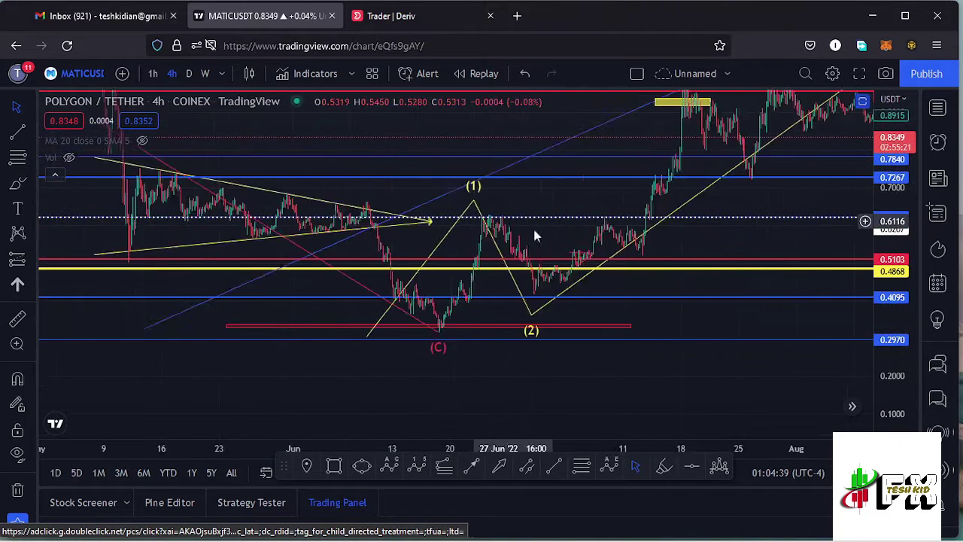
# Project a trend-based Fib extension from the (C) low through the (1) high, then delete it
pyautogui.moveTo(772, 236); pyautogui.dragTo(460, 289)
pyautogui.click(414, 148)
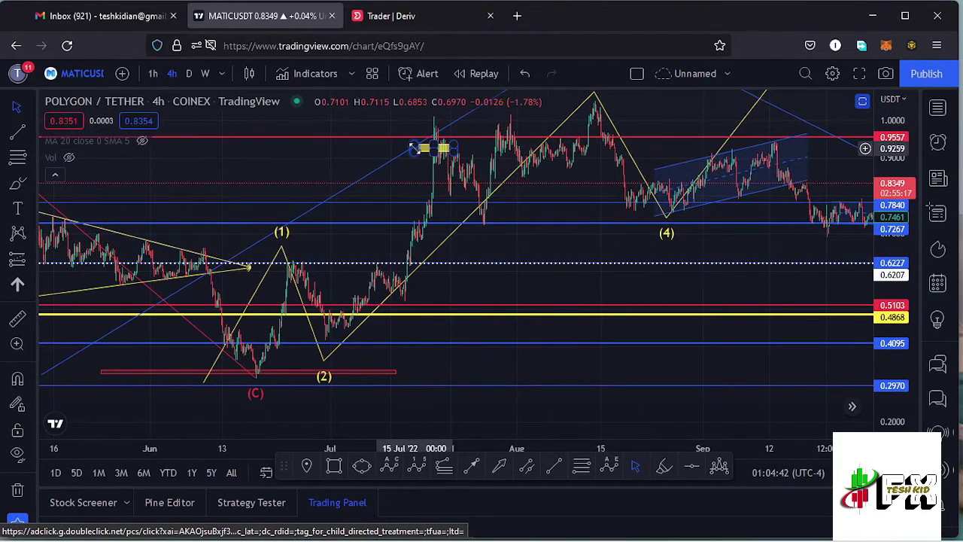
pyautogui.click(444, 465)
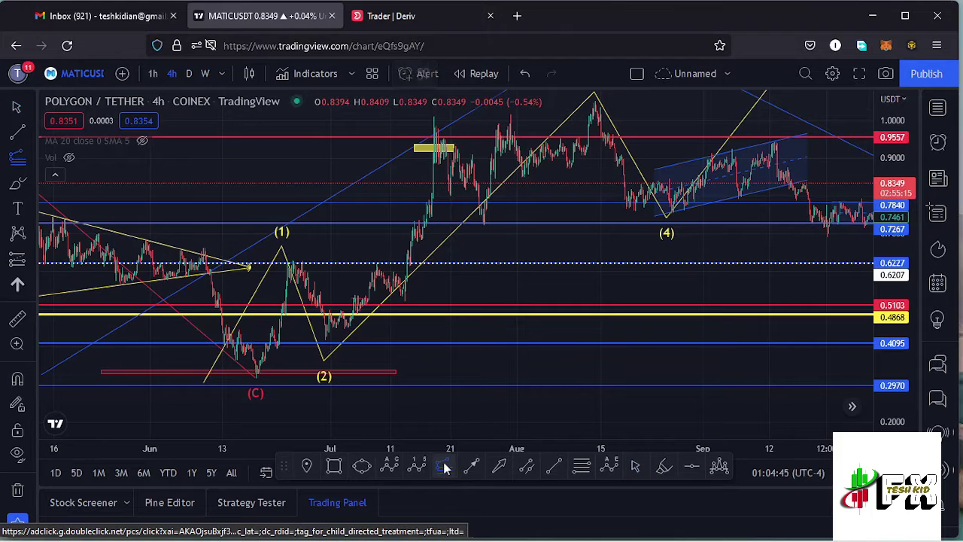
pyautogui.click(255, 377)
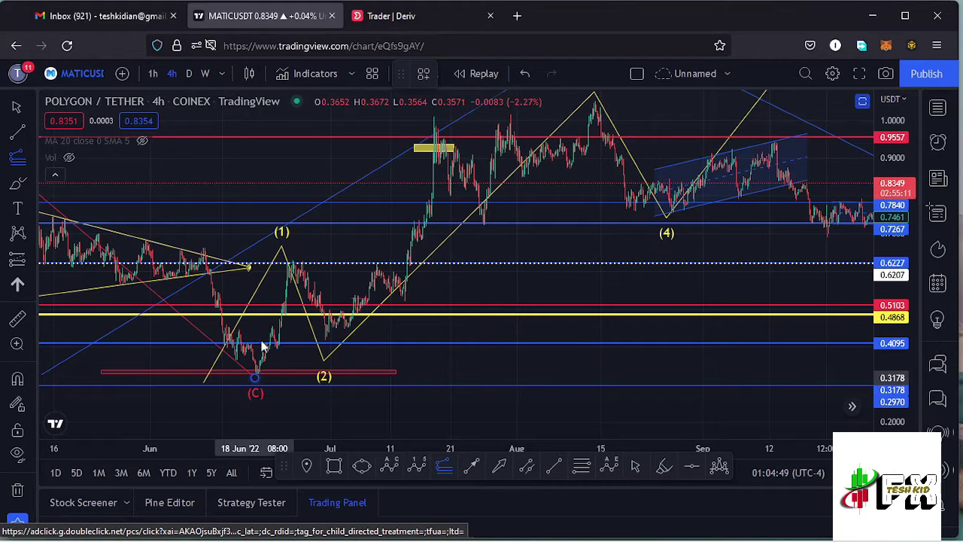
pyautogui.click(302, 263)
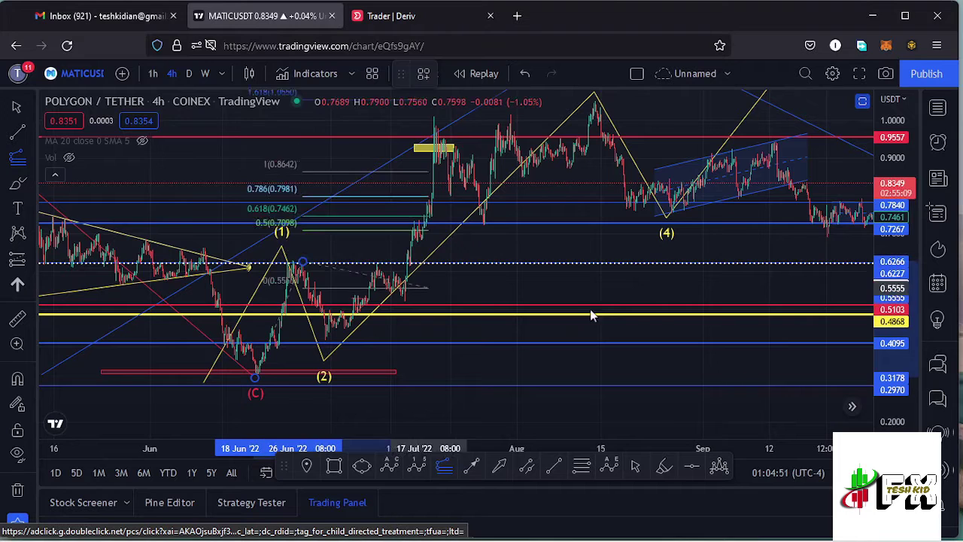
pyautogui.click(685, 340)
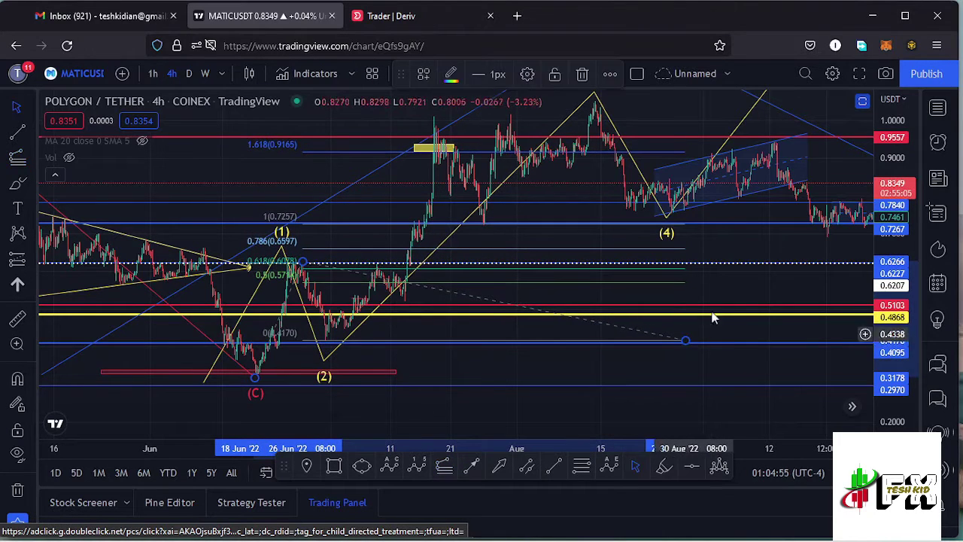
pyautogui.moveTo(734, 279); pyautogui.dragTo(687, 302)
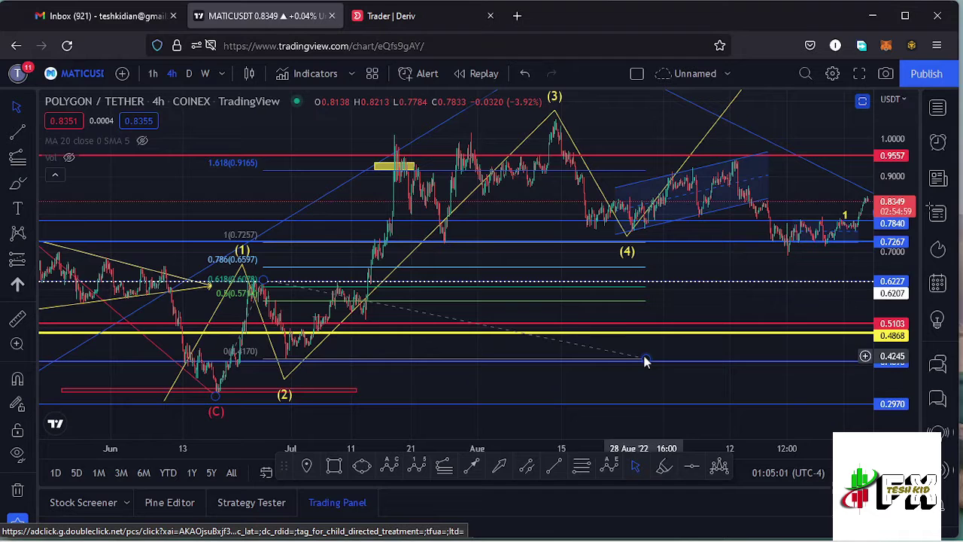
pyautogui.press('Delete')
# Drag yellow wave points (3) and (4) onto the mid-August high and early-September low
pyautogui.moveTo(574, 266); pyautogui.dragTo(530, 322)
pyautogui.moveTo(511, 169)
pyautogui.mouseDown()
pyautogui.moveTo(340, 188)
pyautogui.moveTo(348, 193)
pyautogui.mouseUp()
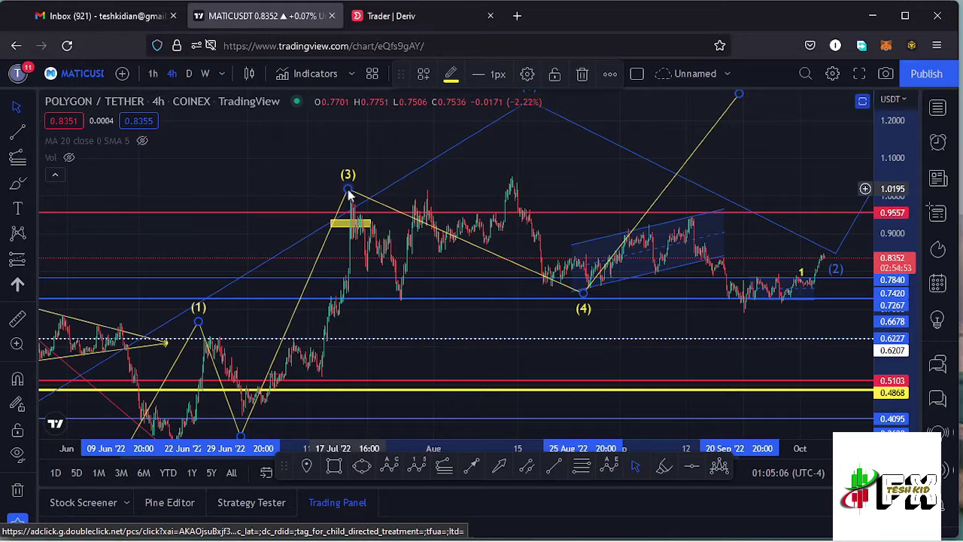
pyautogui.moveTo(583, 293)
pyautogui.mouseDown()
pyautogui.moveTo(409, 295)
pyautogui.moveTo(401, 305)
pyautogui.mouseUp()
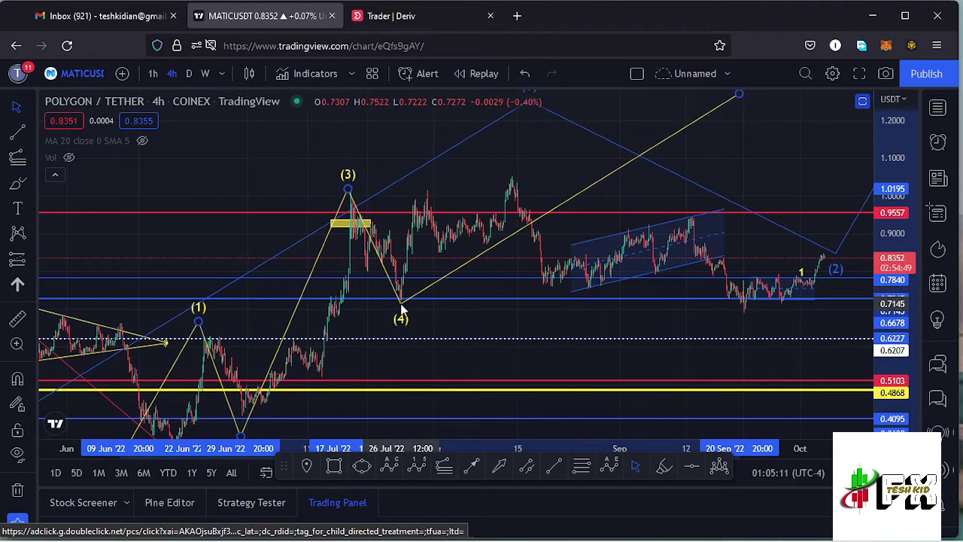
pyautogui.moveTo(544, 327); pyautogui.dragTo(473, 318)
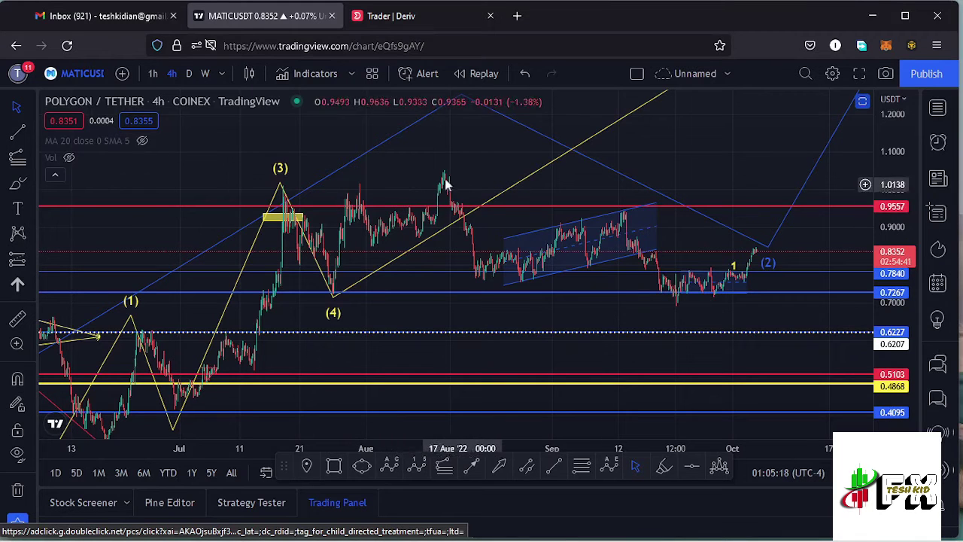
pyautogui.moveTo(334, 296); pyautogui.dragTo(569, 308)
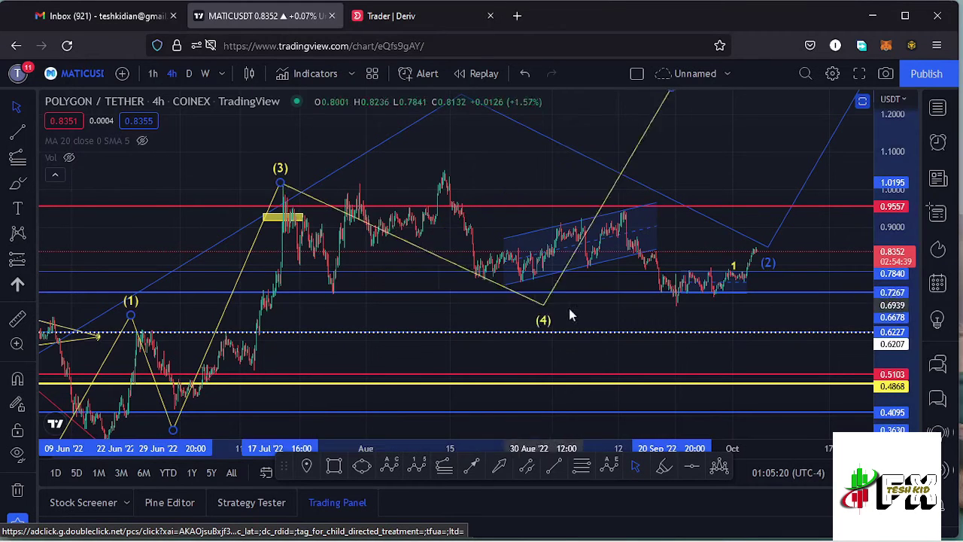
pyautogui.moveTo(280, 183)
pyautogui.mouseDown()
pyautogui.moveTo(453, 161)
pyautogui.moveTo(446, 156)
pyautogui.mouseUp()
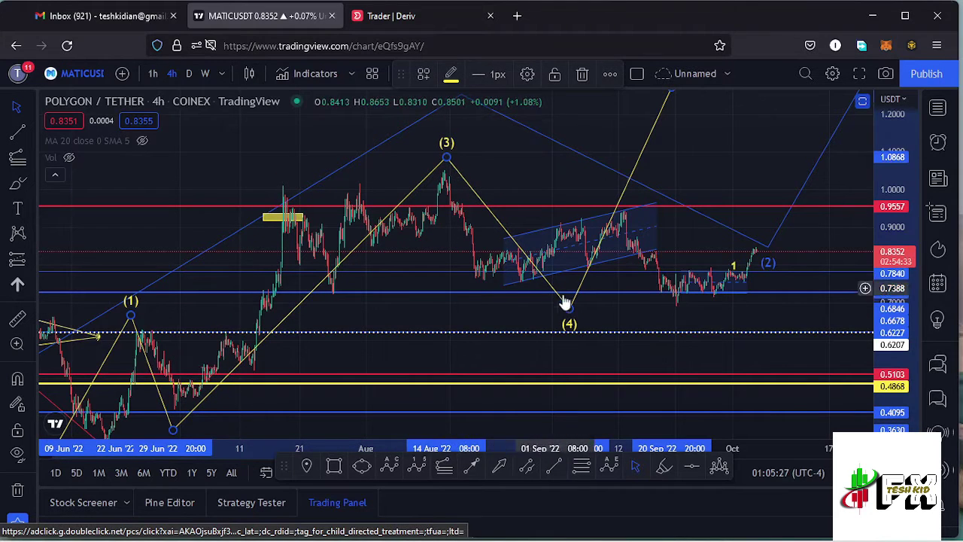
pyautogui.moveTo(637, 309); pyautogui.dragTo(628, 287)
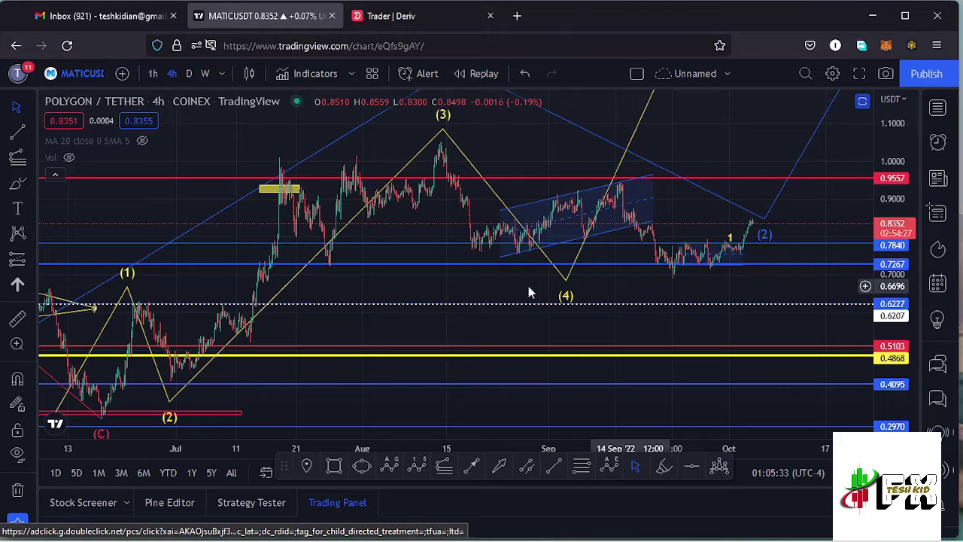
# Draw a Fib retracement from the (2) low at 0.4208 up to 1.0587
pyautogui.click(582, 467)
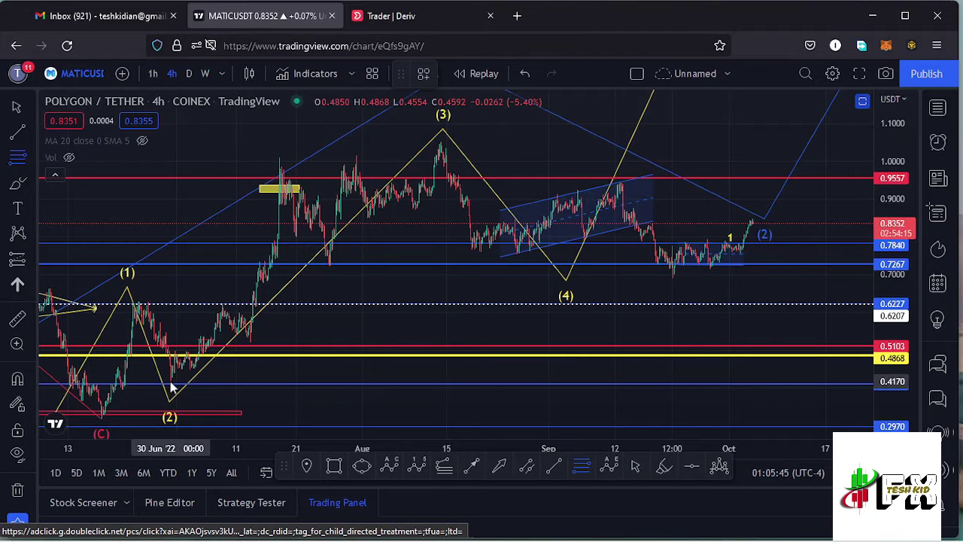
pyautogui.click(171, 381)
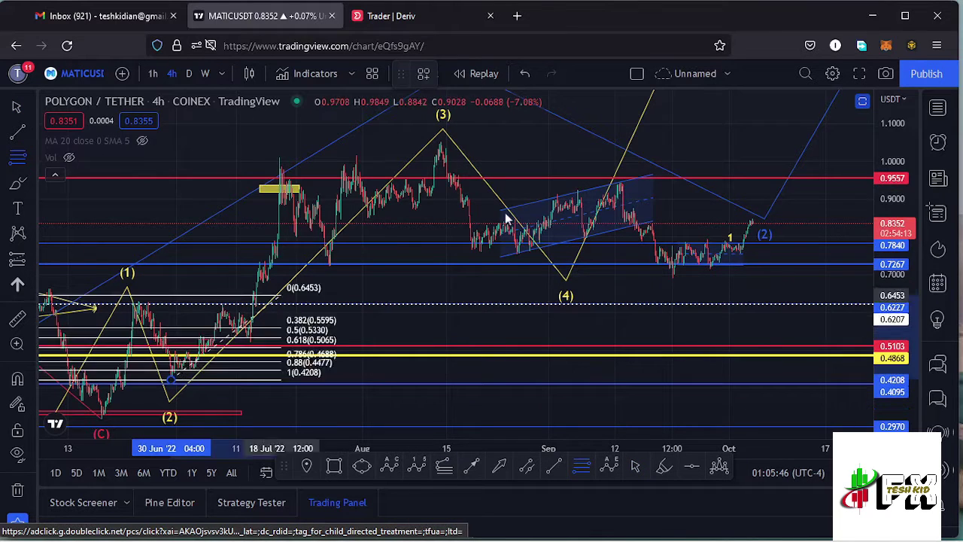
pyautogui.click(655, 172)
pyautogui.moveTo(704, 164); pyautogui.dragTo(779, 145)
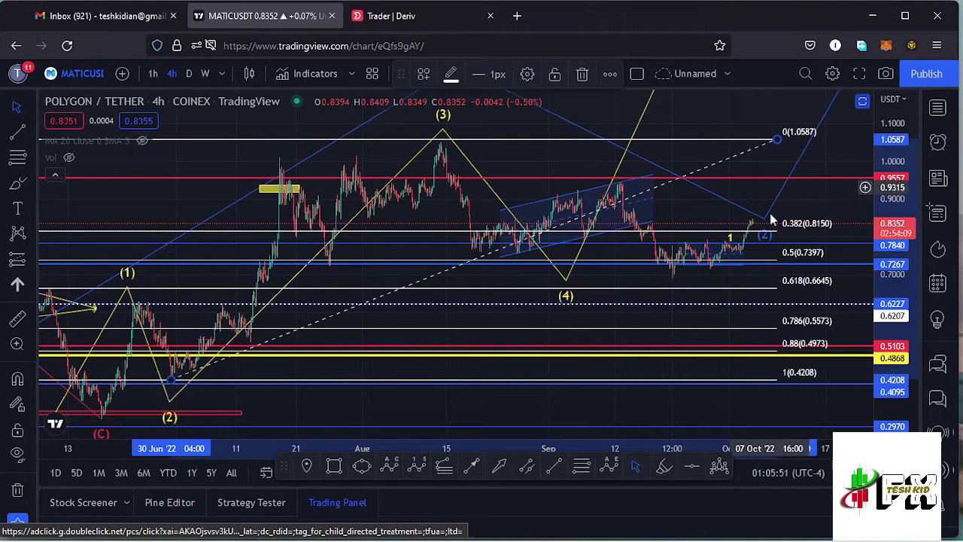
# Draw a red box over the 0.8150–0.6645 zone around wave (4)
pyautogui.moveTo(781, 202); pyautogui.dragTo(724, 216)
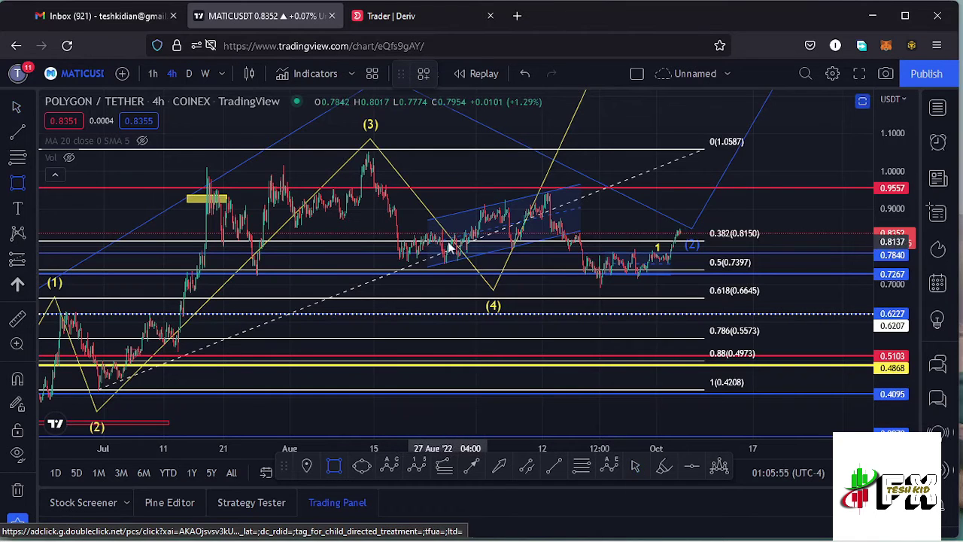
pyautogui.moveTo(450, 240)
pyautogui.mouseDown()
pyautogui.moveTo(512, 282)
pyautogui.moveTo(604, 304)
pyautogui.moveTo(655, 301)
pyautogui.mouseUp()
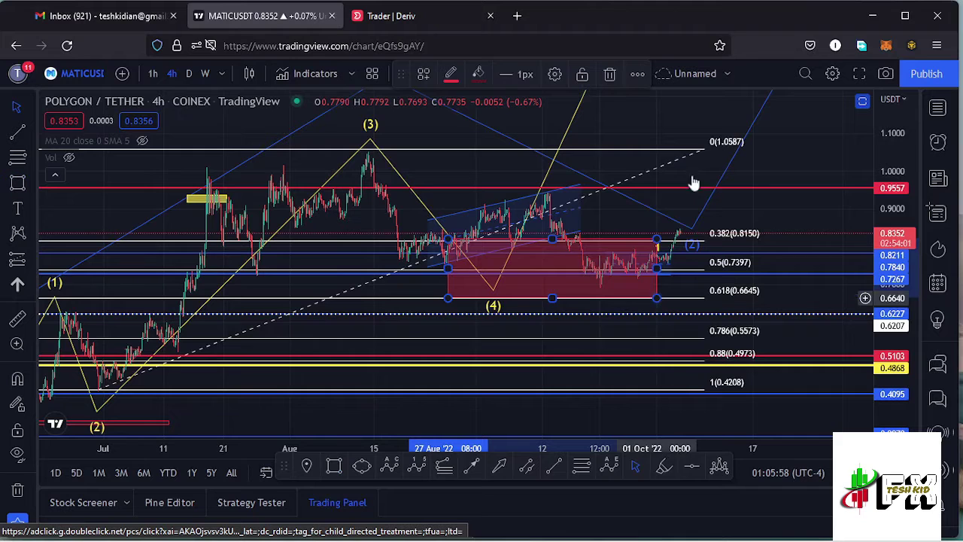
pyautogui.click(702, 149)
# Delete the Fib retracement and re-centre the 4h chart on the red box
pyautogui.press('Delete')
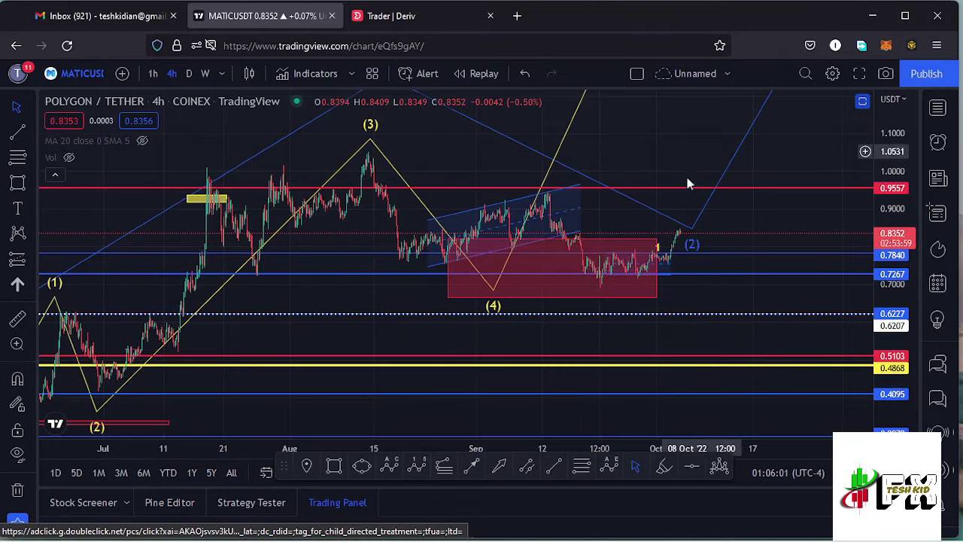
pyautogui.moveTo(802, 211); pyautogui.dragTo(783, 262)
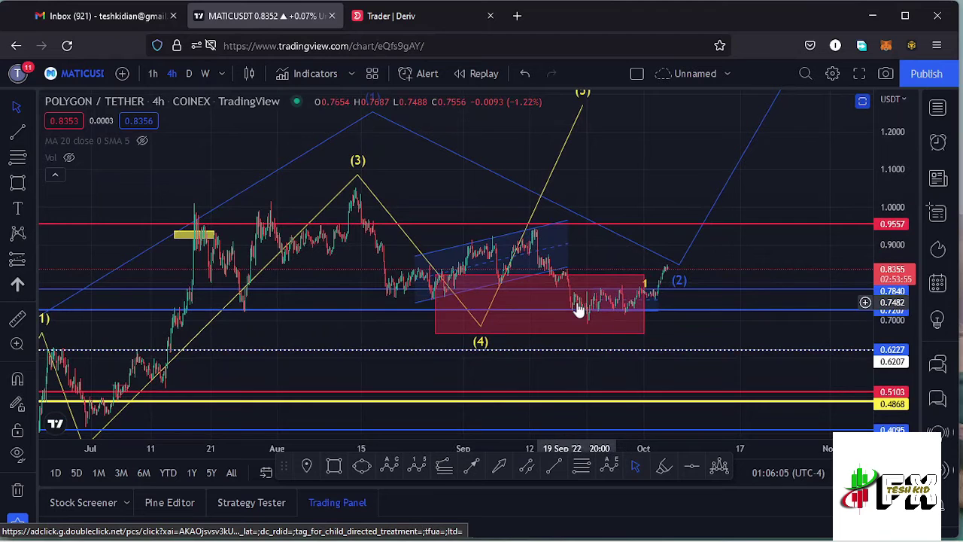
pyautogui.scroll(2, 576, 307)
pyautogui.moveTo(892, 280); pyautogui.dragTo(891, 331)
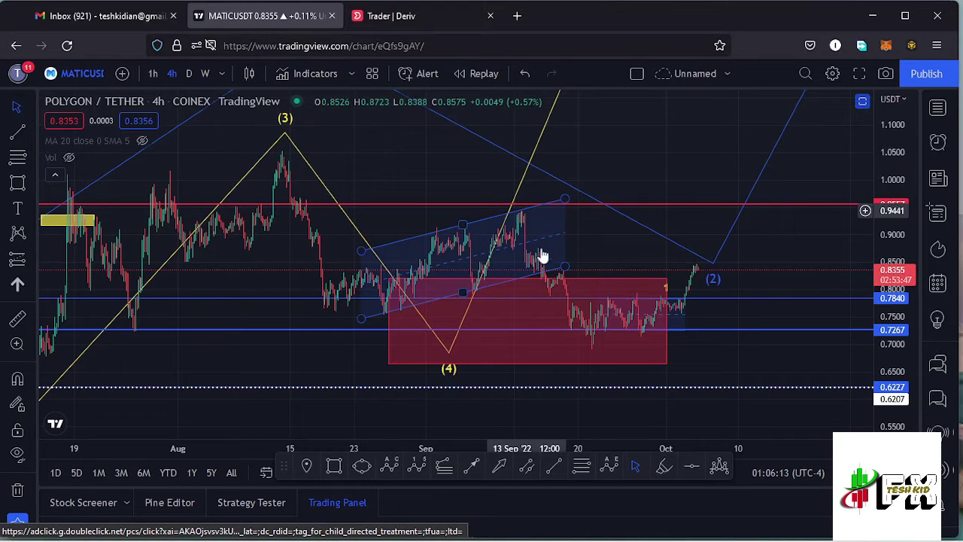
# Draw a red ABC correction from the August high to the late-September (C) low, trimming the box to (C)
pyautogui.click(389, 466)
pyautogui.click(280, 152)
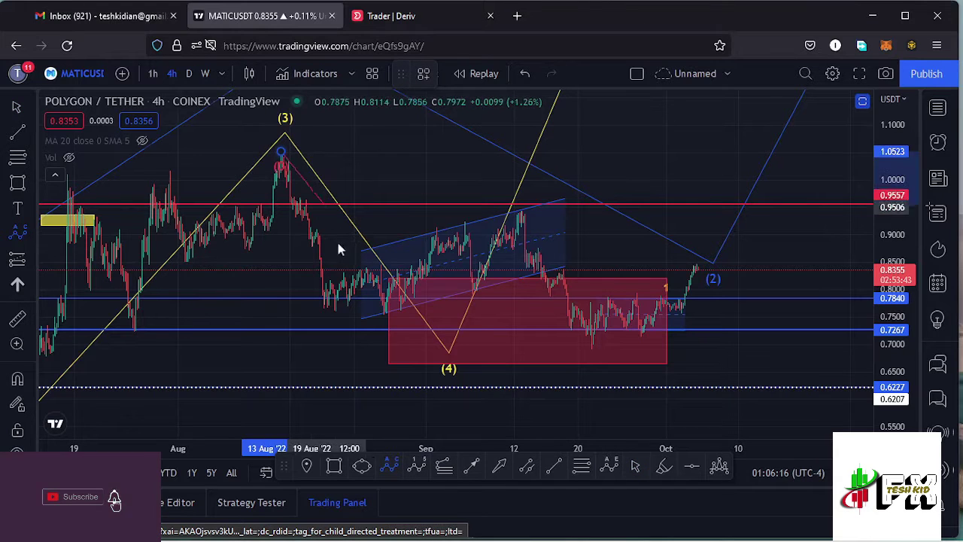
pyautogui.click(385, 317)
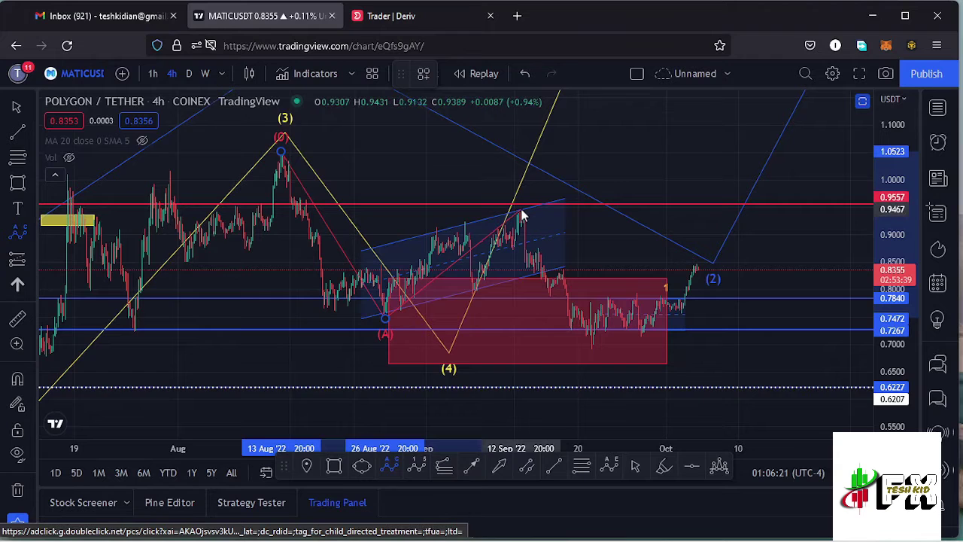
pyautogui.click(592, 352)
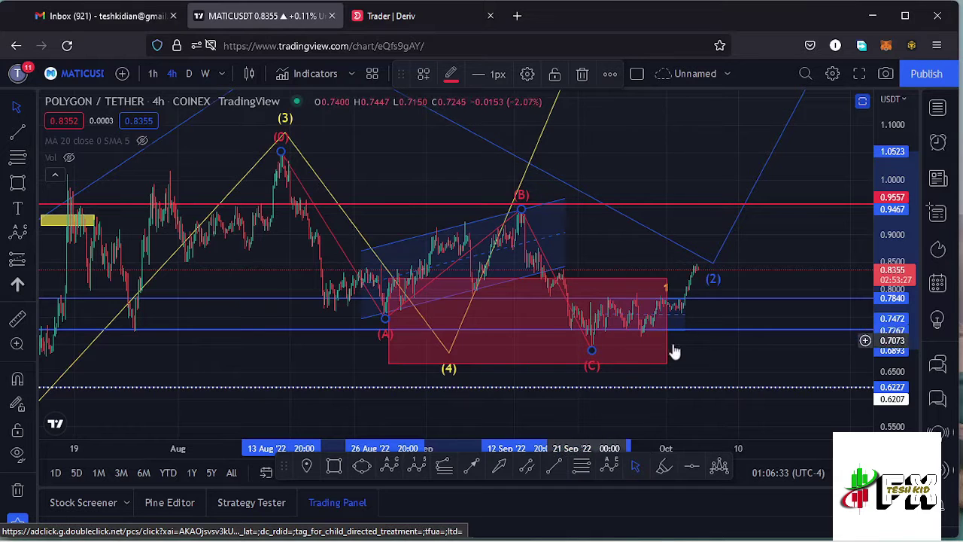
pyautogui.moveTo(666, 322)
pyautogui.mouseDown()
pyautogui.moveTo(576, 322)
pyautogui.moveTo(614, 320)
pyautogui.mouseUp()
# Zoom in on the late-September blue range between 0.7267 and 0.7840 after the (C) low
pyautogui.moveTo(708, 358); pyautogui.dragTo(653, 306)
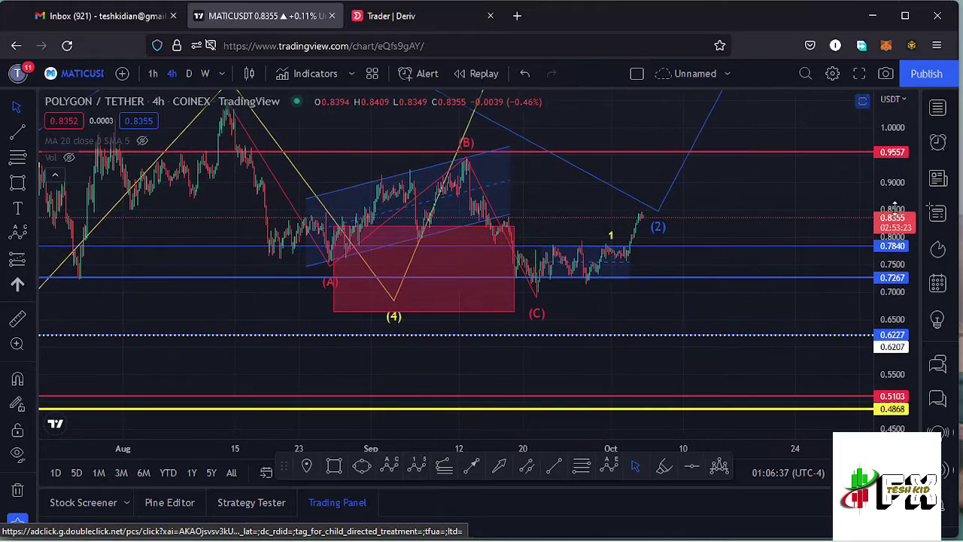
pyautogui.moveTo(878, 289); pyautogui.dragTo(684, 294)
pyautogui.scroll(5, 533, 290)
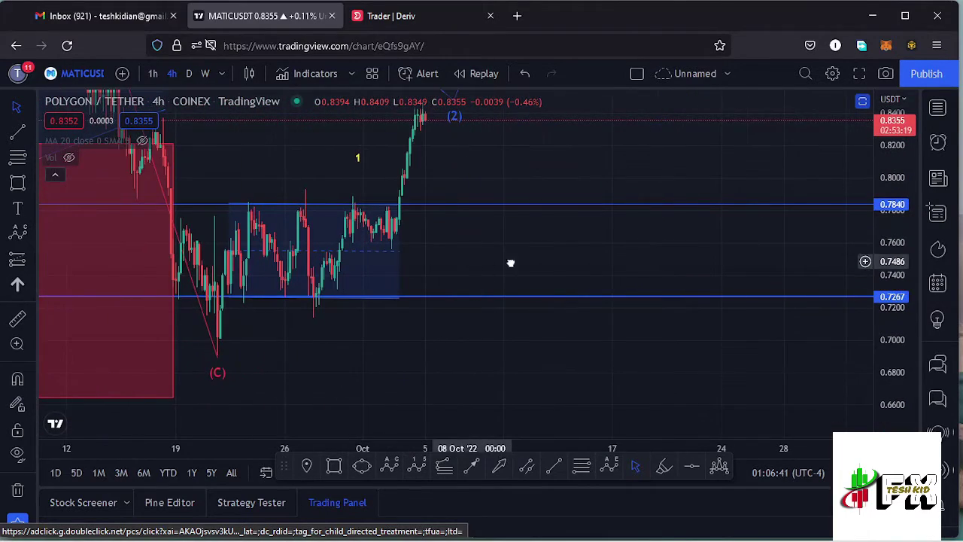
pyautogui.moveTo(510, 262); pyautogui.dragTo(772, 262)
pyautogui.scroll(4, 588, 266)
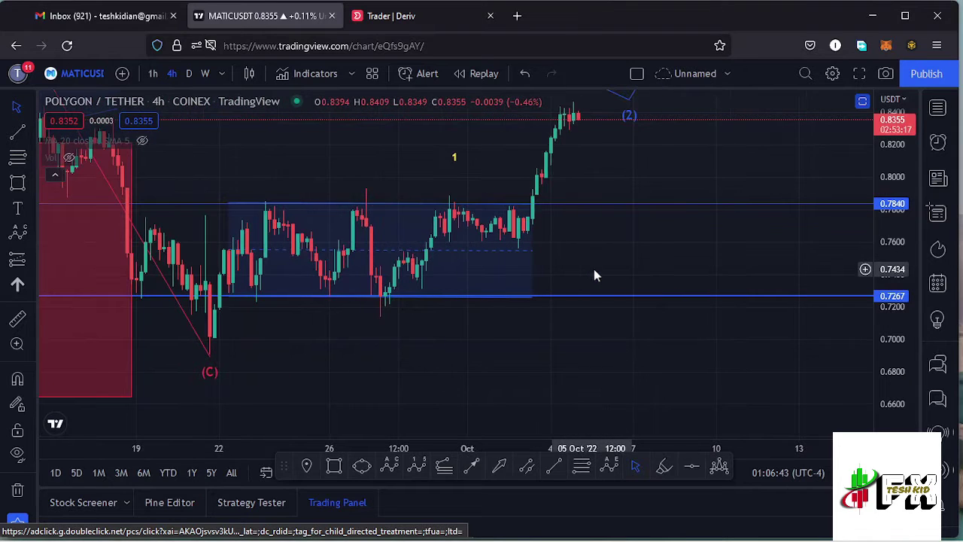
pyautogui.moveTo(630, 265); pyautogui.dragTo(728, 266)
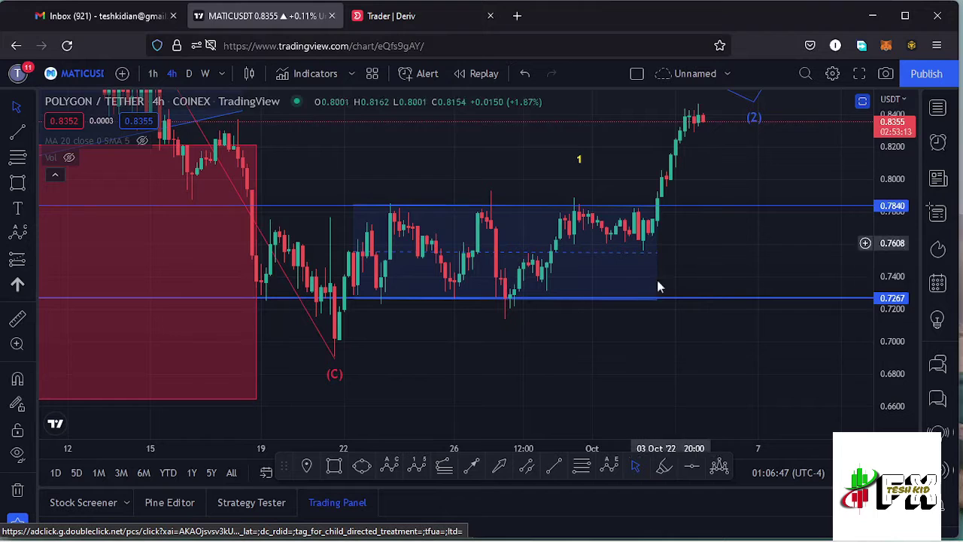
pyautogui.click(640, 300)
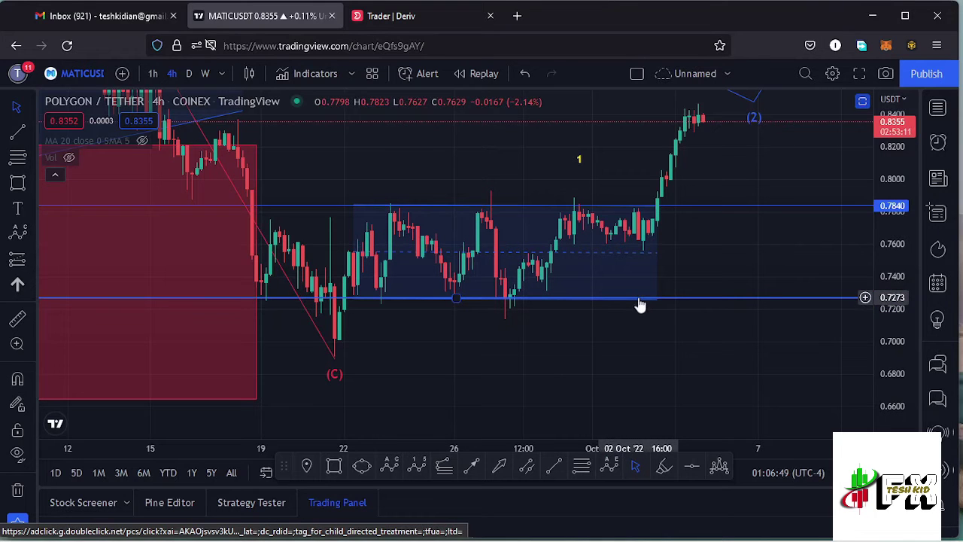
pyautogui.scroll(-2, 682, 279)
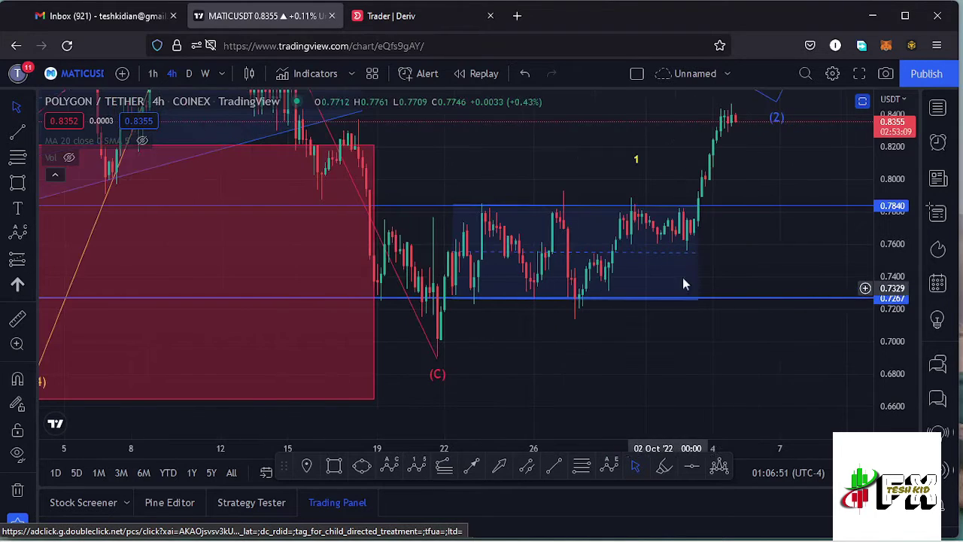
pyautogui.moveTo(787, 241); pyautogui.dragTo(617, 305)
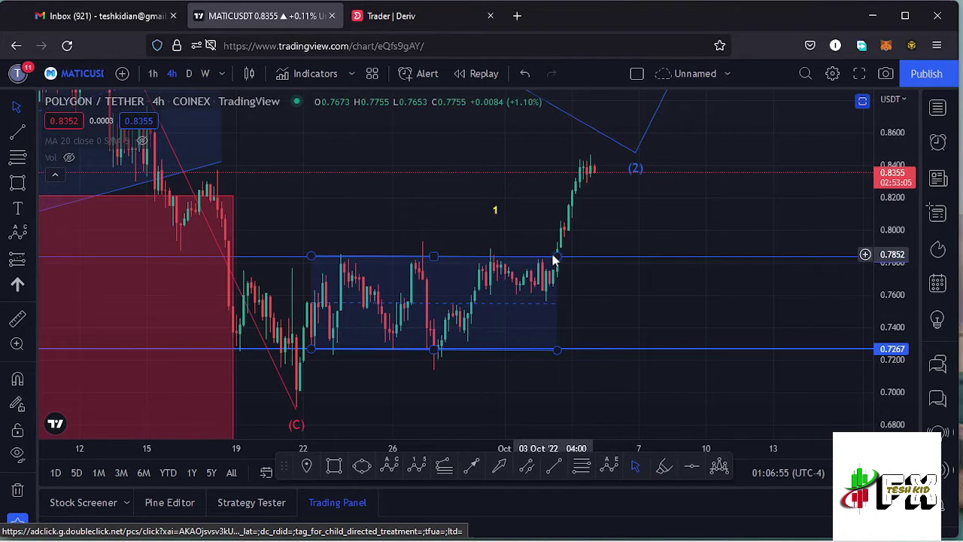
# Switch to 1-hour candles and frame the (C) low through the breakout above 0.7840
pyautogui.click(153, 74)
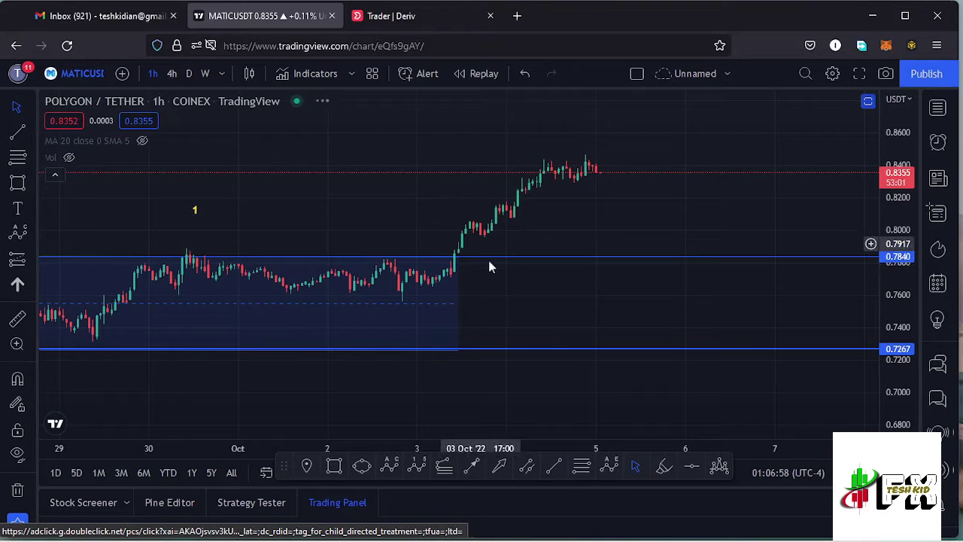
pyautogui.scroll(-5, 522, 313)
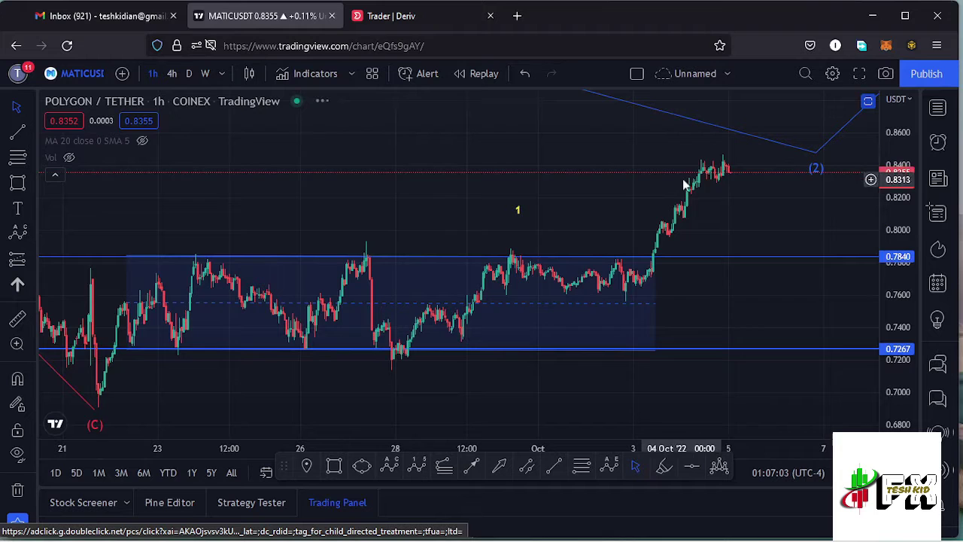
pyautogui.scroll(-2, 751, 303)
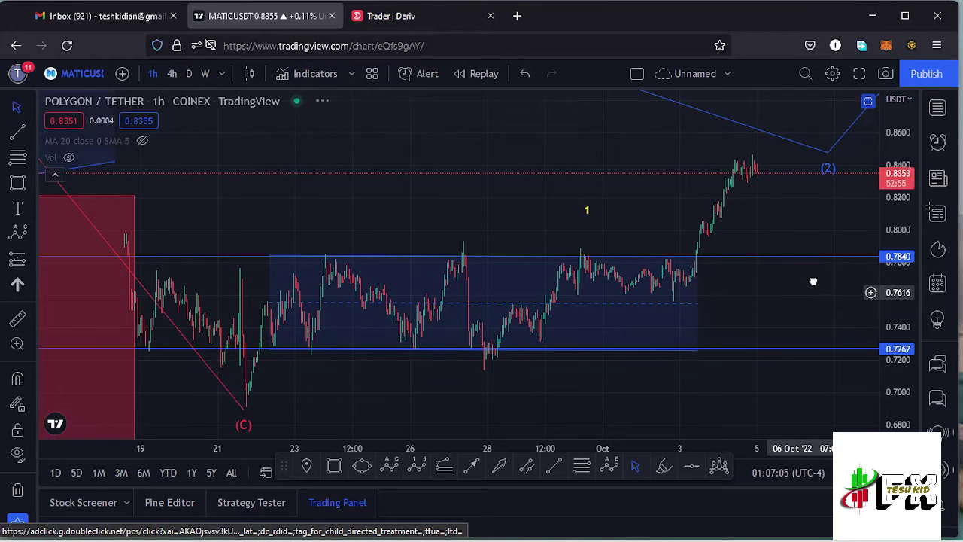
pyautogui.moveTo(813, 279); pyautogui.dragTo(815, 264)
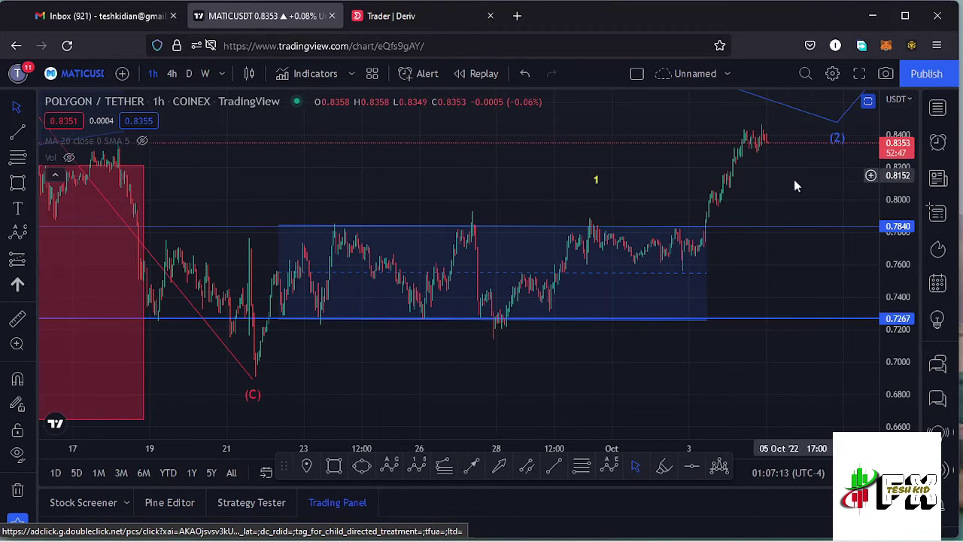
pyautogui.moveTo(774, 193); pyautogui.dragTo(656, 208)
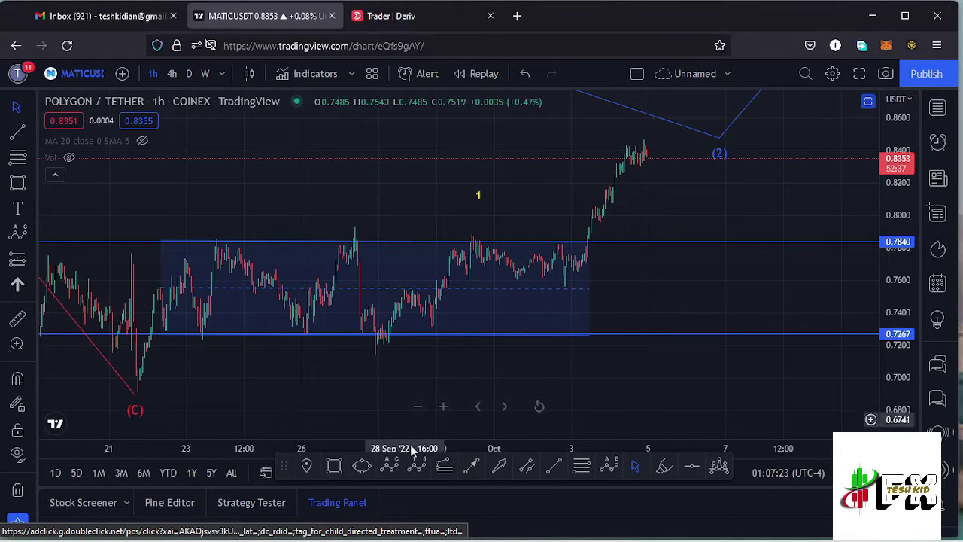
# Draw a blue Elliott impulse count from the (C) low through the late-September peak to the recent high, projecting (5)
pyautogui.click(135, 393)
pyautogui.click(355, 228)
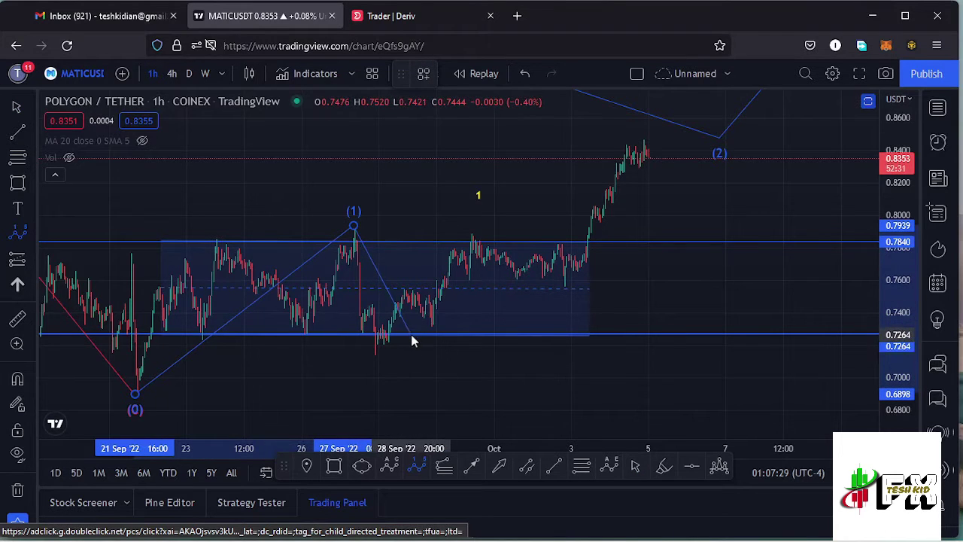
pyautogui.click(634, 128)
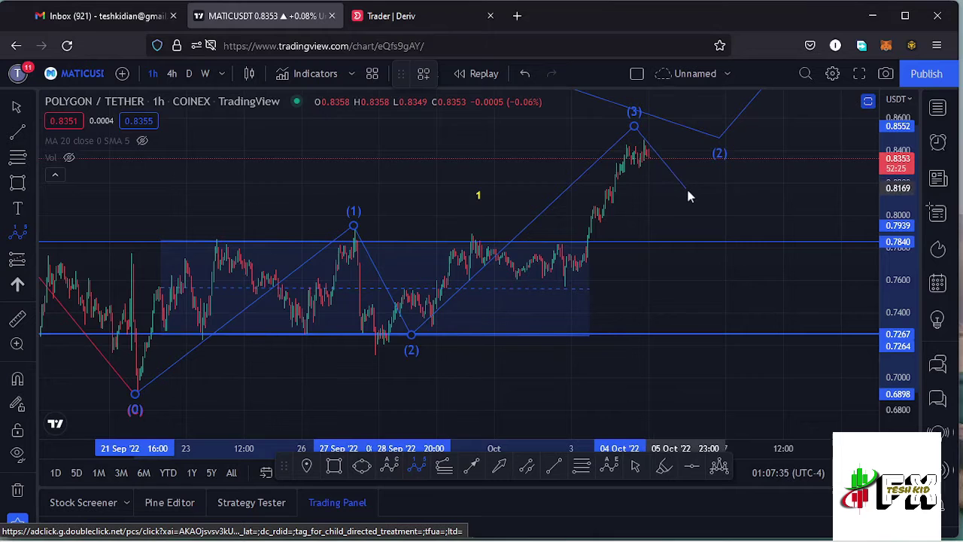
pyautogui.click(762, 121)
pyautogui.moveTo(767, 183)
pyautogui.mouseDown()
pyautogui.moveTo(735, 228)
pyautogui.moveTo(505, 305)
pyautogui.moveTo(599, 322)
pyautogui.mouseUp()
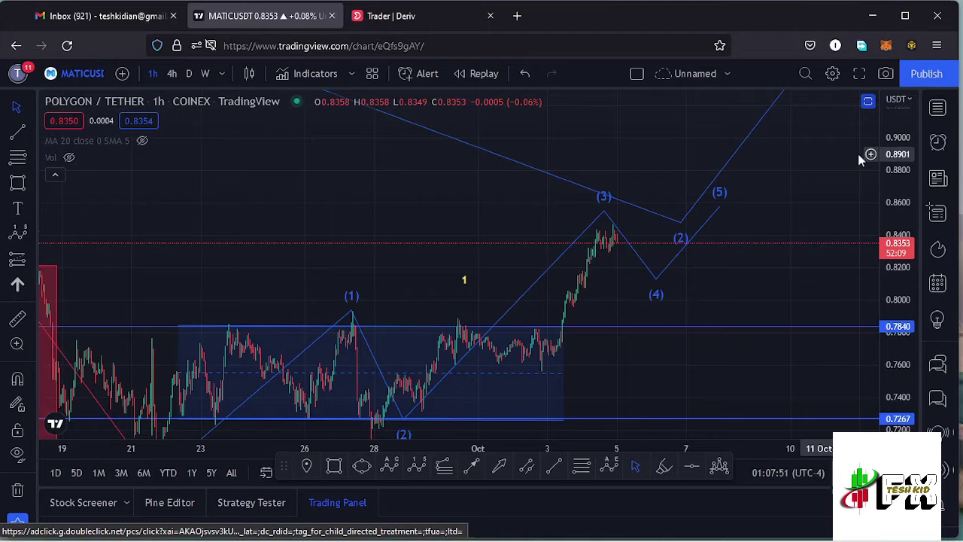
pyautogui.scroll(-3, 502, 227)
# Zoom the 1h chart in on recent bars, stretching the price scale around current prices
pyautogui.moveTo(905, 167); pyautogui.dragTo(905, 226)
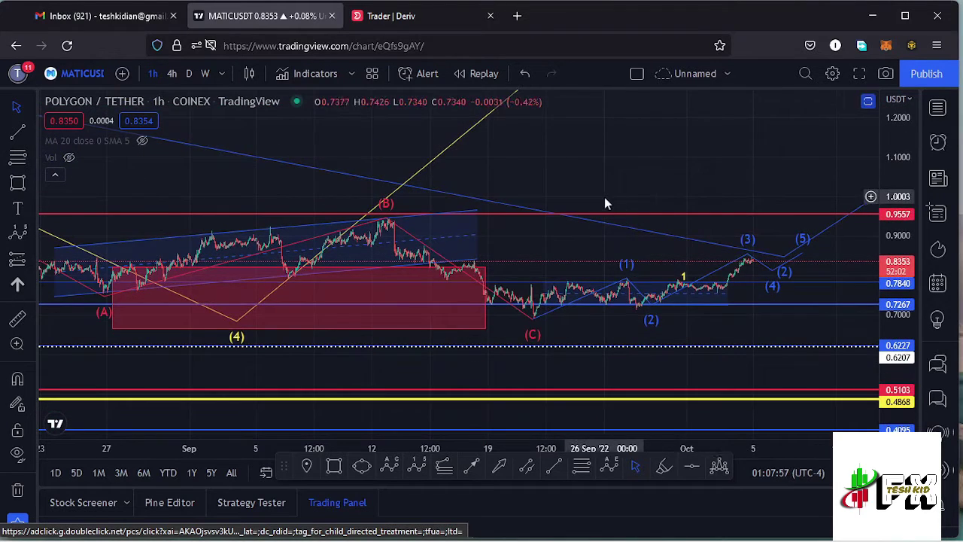
pyautogui.scroll(-2, 610, 199)
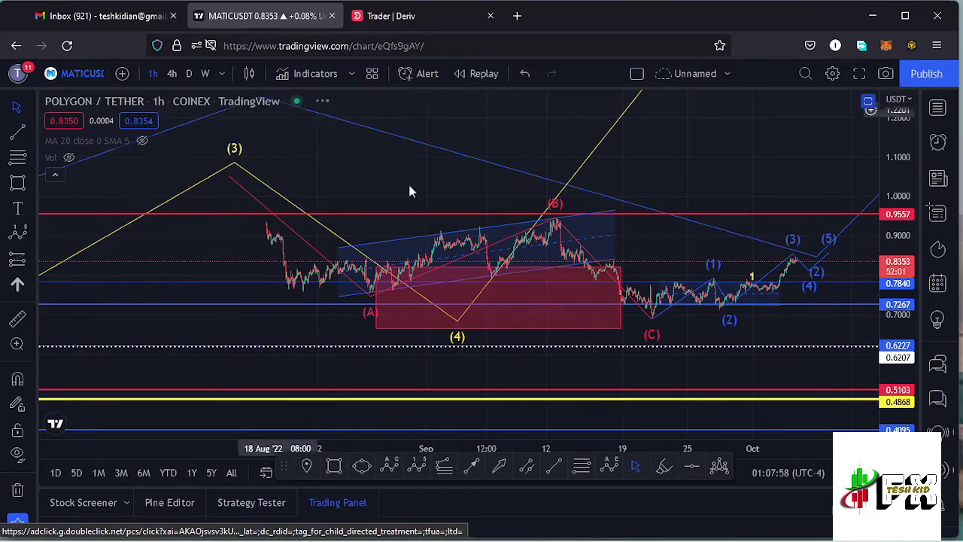
pyautogui.scroll(-2, 410, 181)
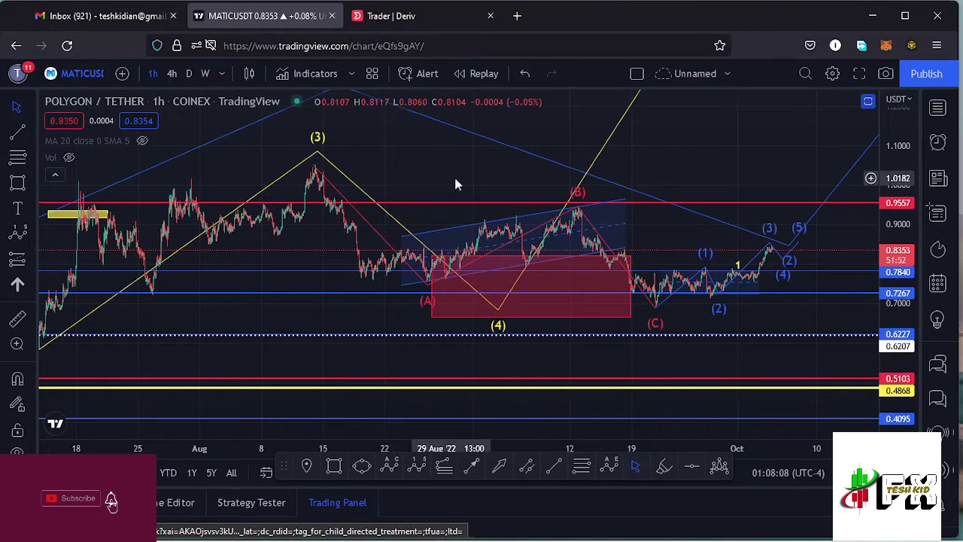
pyautogui.moveTo(453, 175); pyautogui.dragTo(410, 174)
pyautogui.moveTo(889, 220); pyautogui.dragTo(906, 275)
pyautogui.scroll(5, 658, 275)
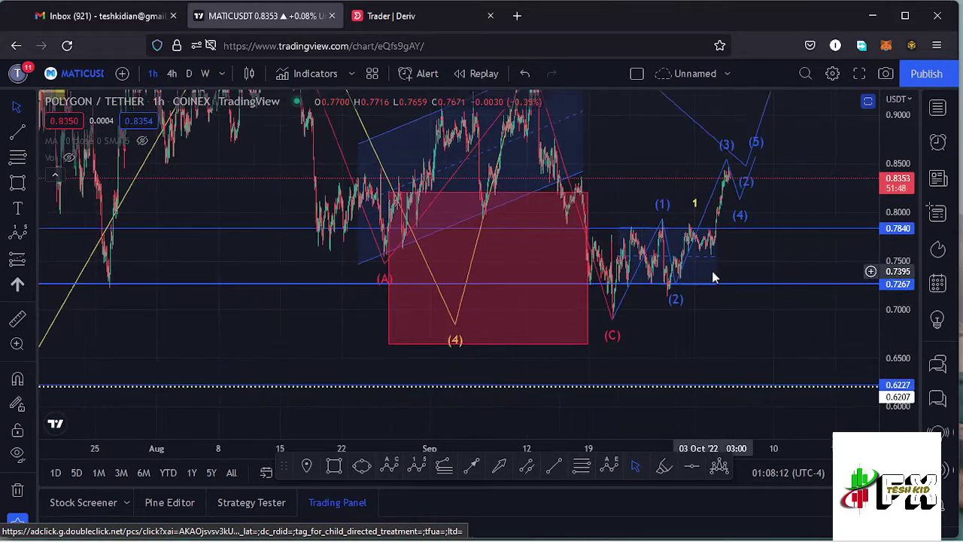
pyautogui.click(544, 248)
pyautogui.moveTo(737, 169); pyautogui.dragTo(761, 216)
# Move the blue count's (0) point onto the (C) low near 0.69 and anchor a Fib extension there
pyautogui.click(553, 229)
pyautogui.moveTo(553, 224); pyautogui.dragTo(556, 219)
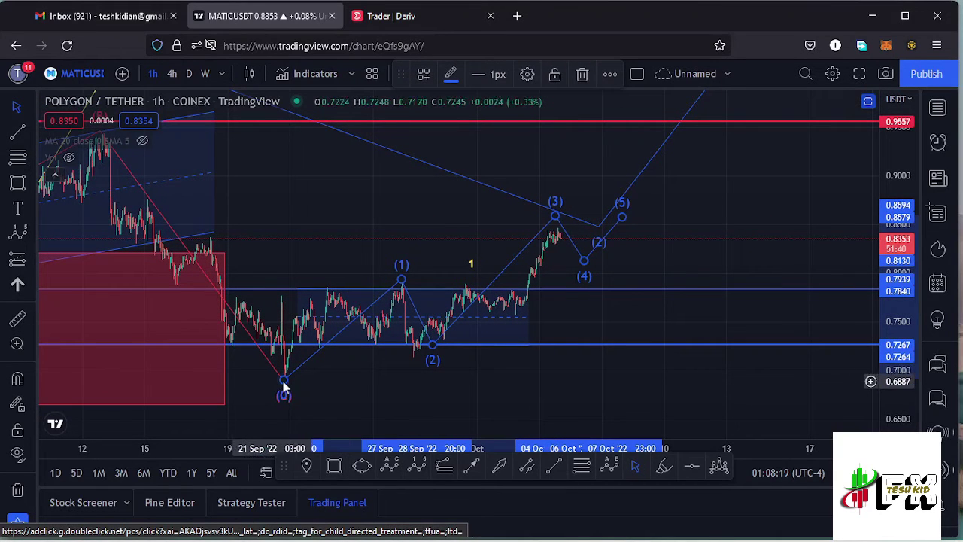
pyautogui.moveTo(294, 397); pyautogui.dragTo(305, 411)
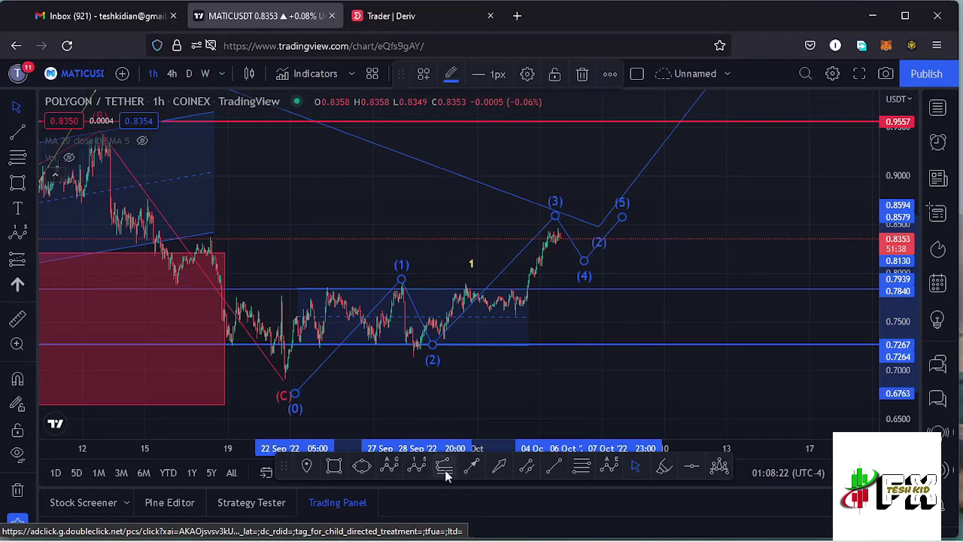
pyautogui.click(444, 468)
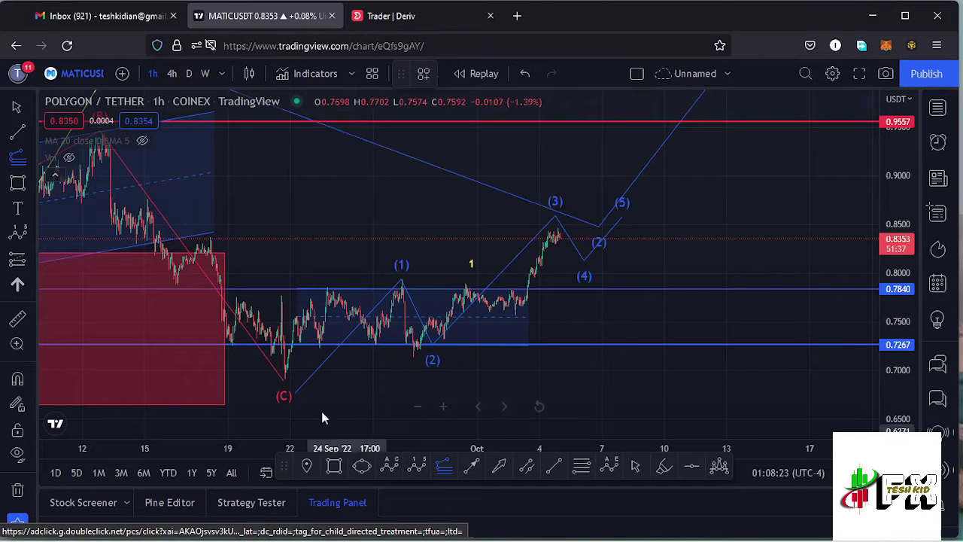
pyautogui.click(285, 378)
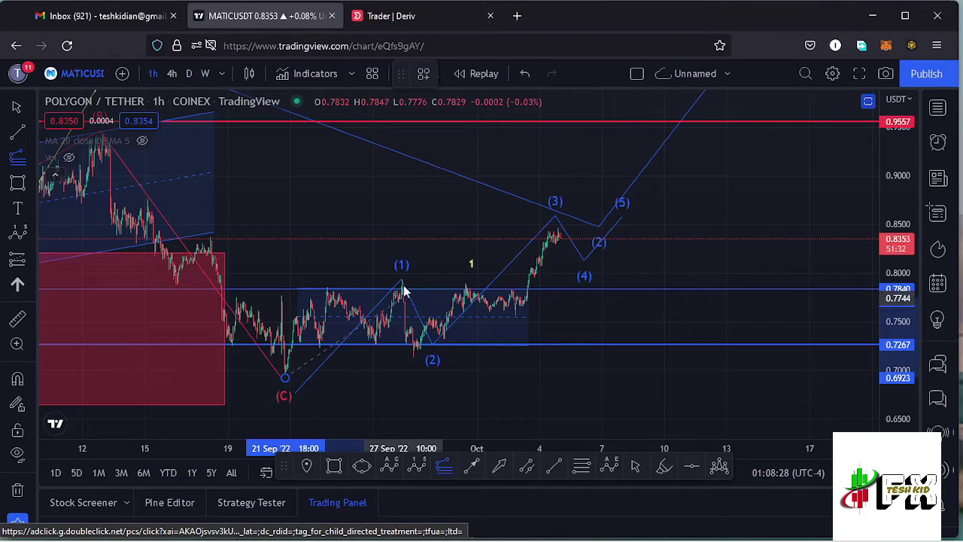
# Complete the trend-based Fib extension through the (1) high and the (2) low
pyautogui.click(402, 281)
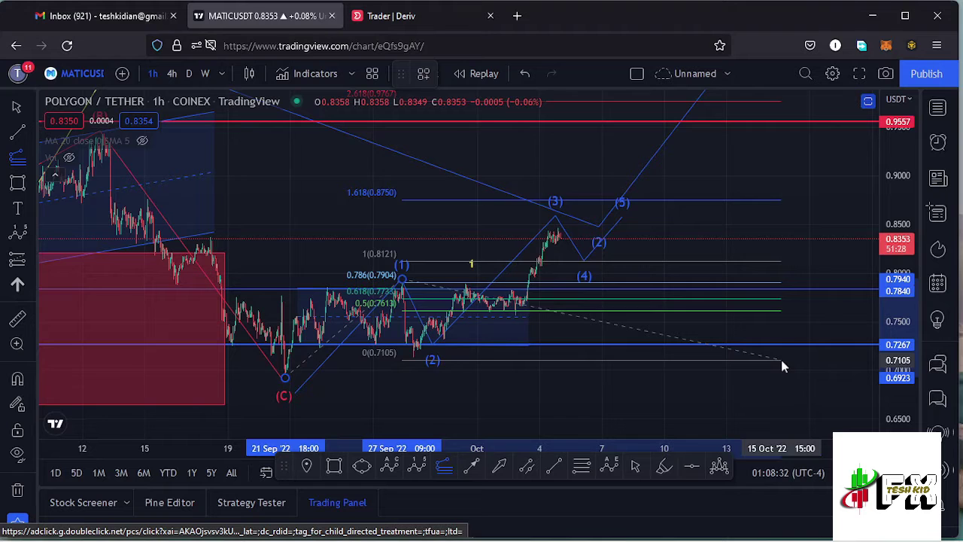
pyautogui.click(784, 358)
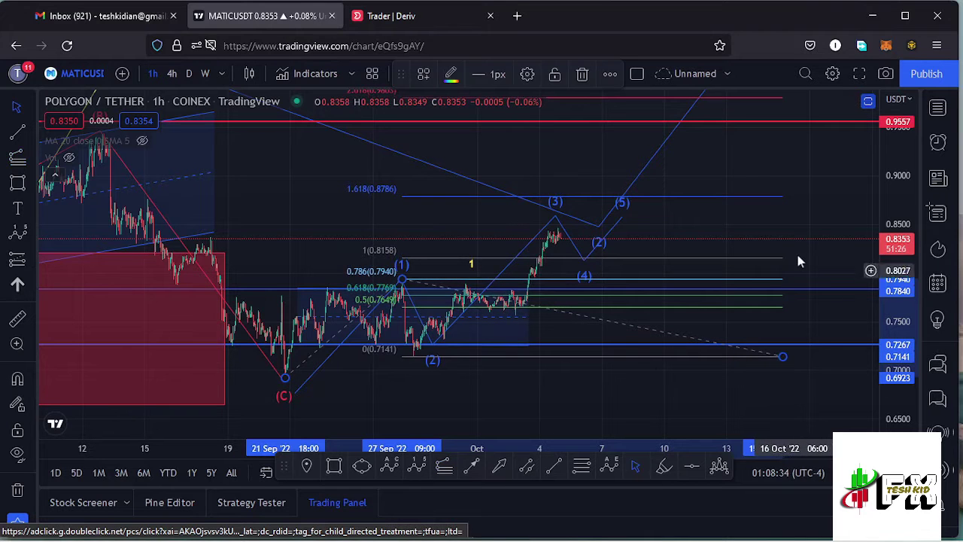
pyautogui.moveTo(795, 227); pyautogui.dragTo(760, 254)
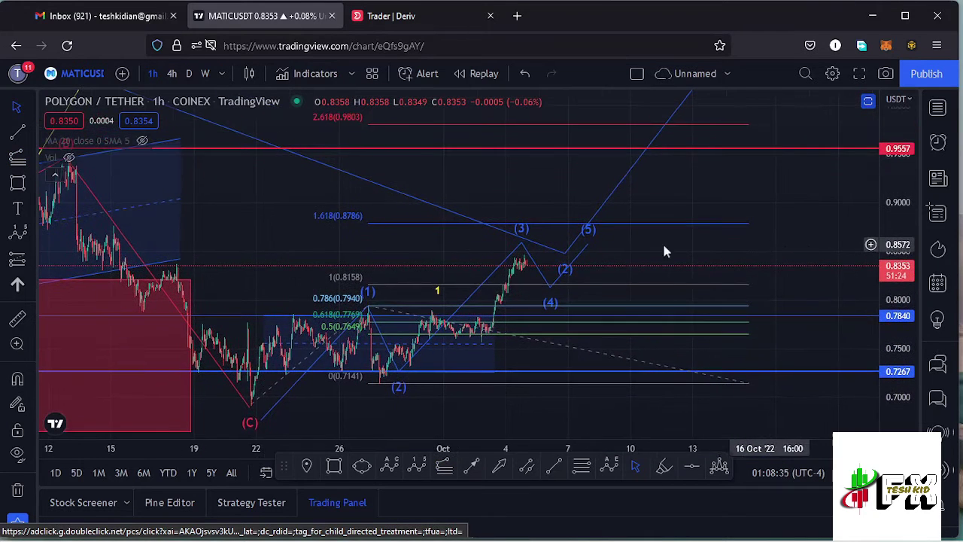
# Raise blue wave (3) to the 1.618 level at 0.8786, lift (4), push (5) near 0.90, then delete the Fib
pyautogui.click(521, 249)
pyautogui.moveTo(522, 248); pyautogui.dragTo(526, 229)
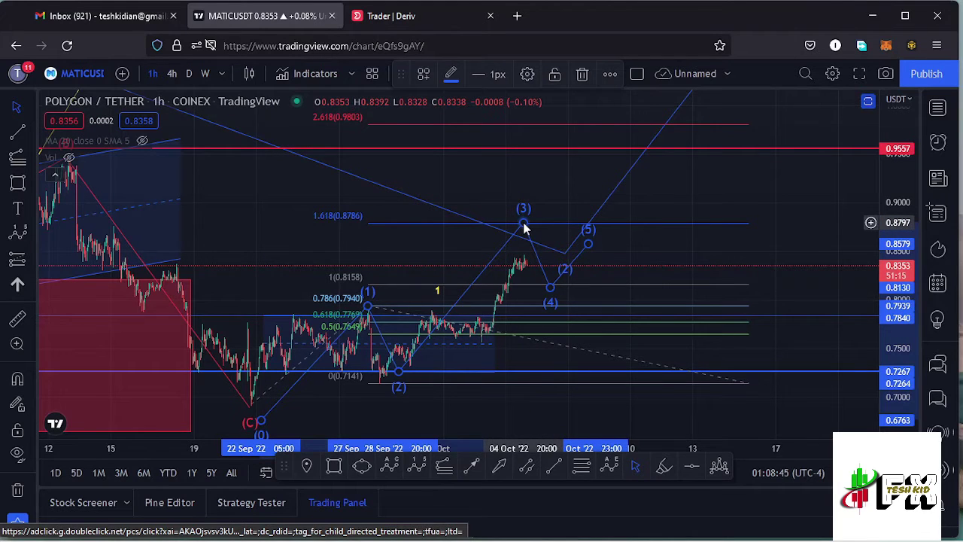
pyautogui.moveTo(550, 288); pyautogui.dragTo(561, 281)
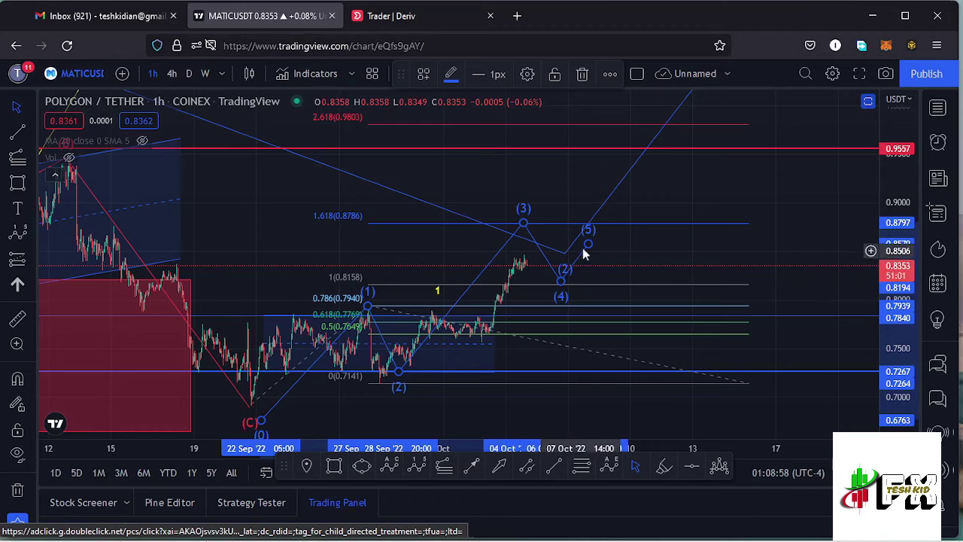
pyautogui.moveTo(589, 248); pyautogui.dragTo(623, 195)
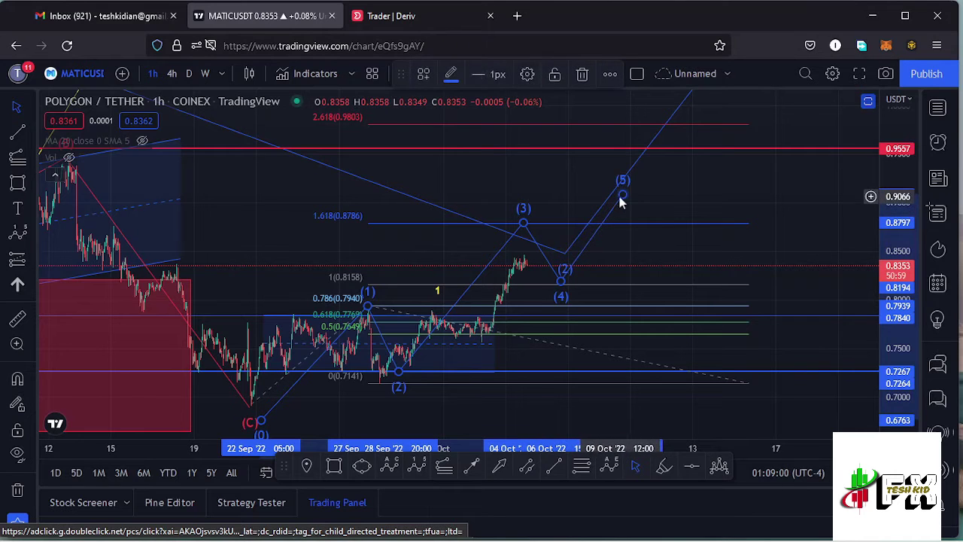
pyautogui.moveTo(437, 285); pyautogui.dragTo(449, 253)
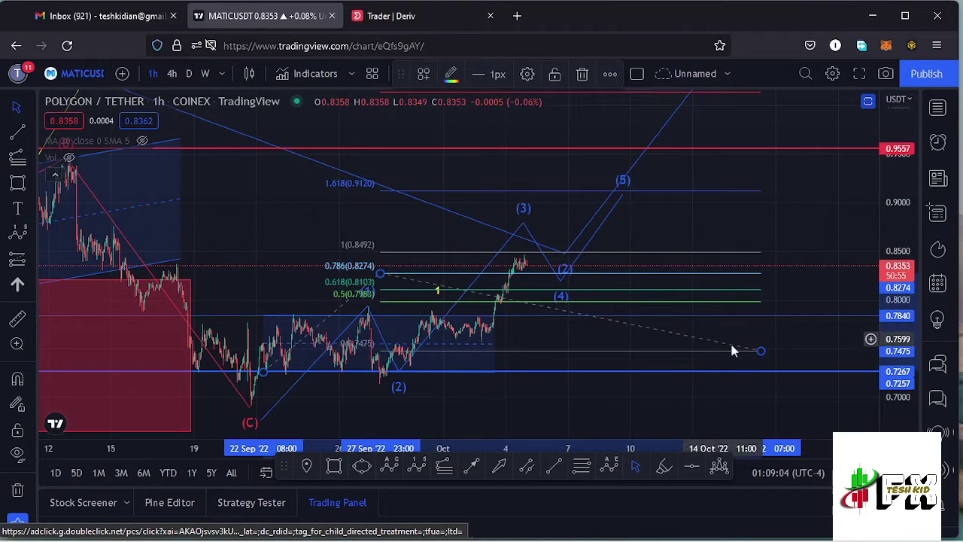
pyautogui.press('Delete')
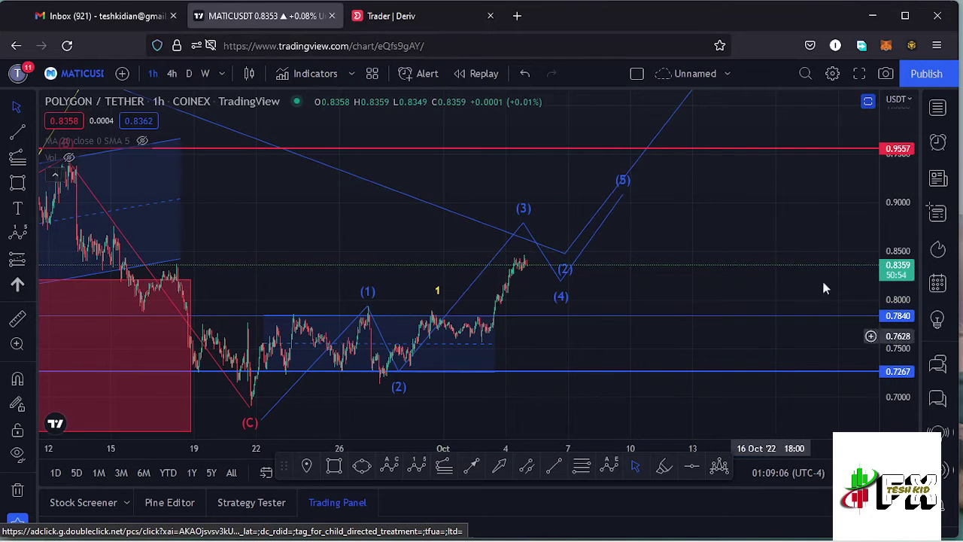
# Switch MATIC to the 4-hour timeframe and compress the price scale to show December through October
pyautogui.scroll(-2, 823, 284)
pyautogui.scroll(-4, 404, 280)
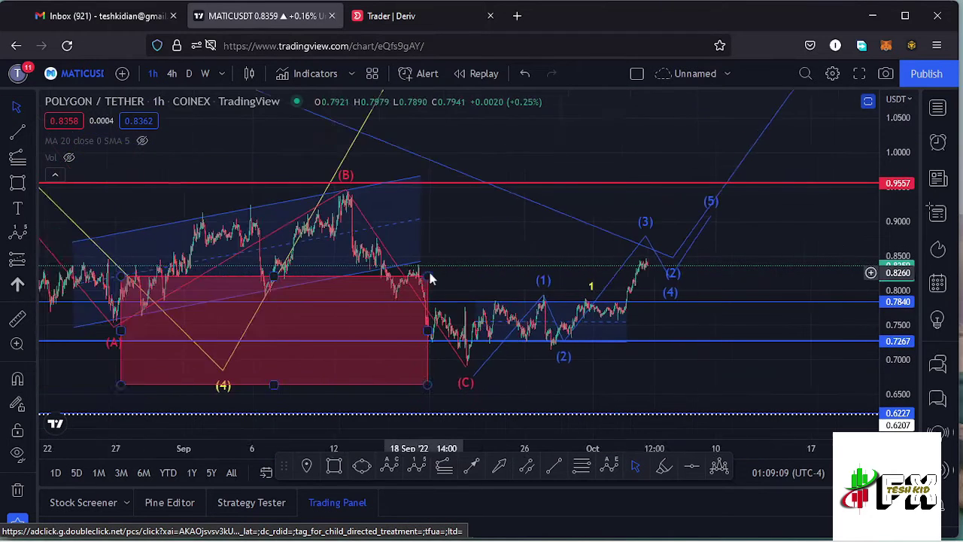
pyautogui.scroll(-5, 896, 120)
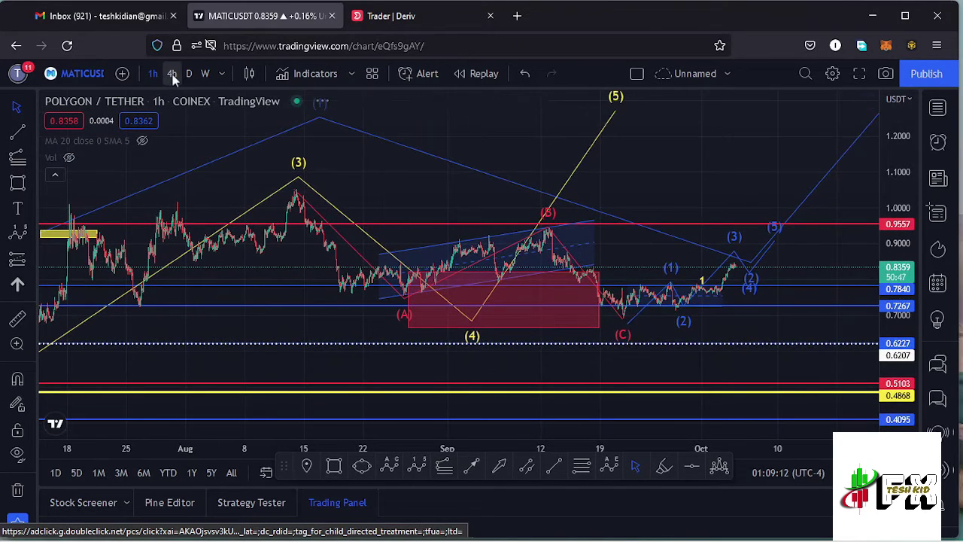
pyautogui.click(172, 74)
pyautogui.moveTo(456, 305); pyautogui.dragTo(456, 304)
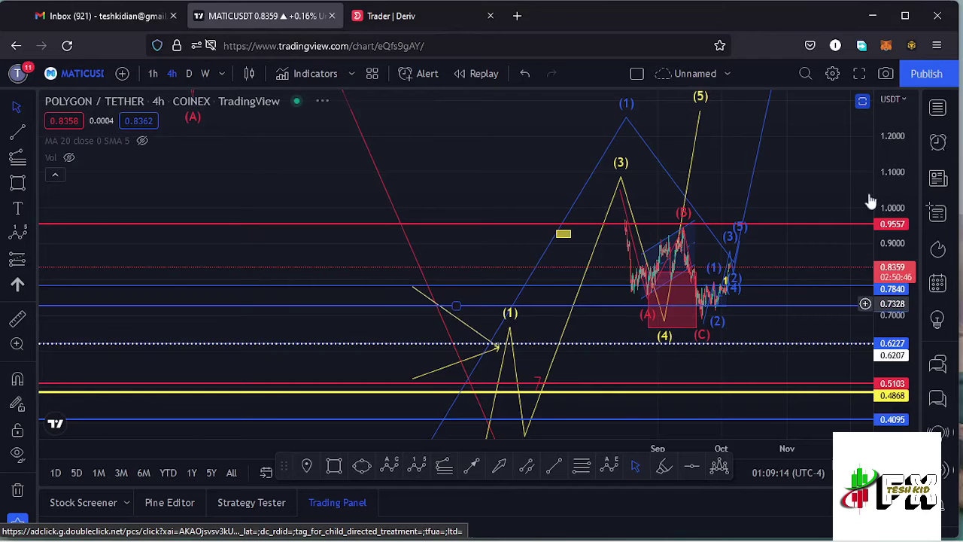
pyautogui.moveTo(900, 192); pyautogui.dragTo(899, 226)
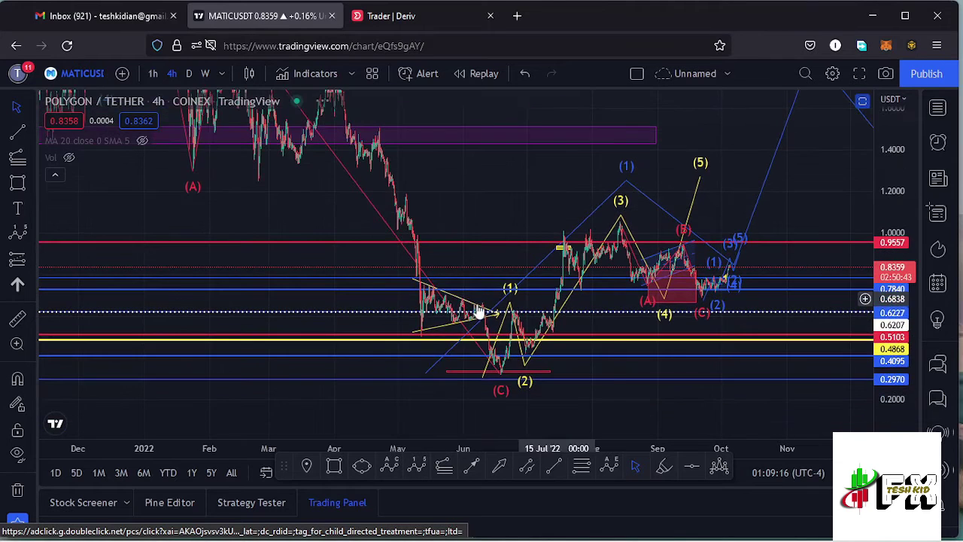
pyautogui.scroll(3, 465, 336)
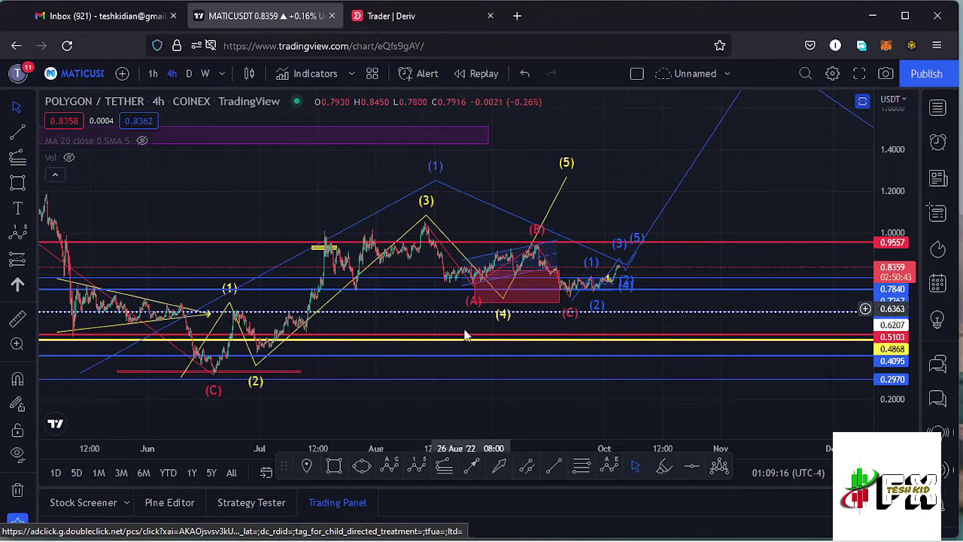
# Project Fibonacci extension levels from the June (C) low, from 0 at 1.0502 to 1.618 at 1.5661
pyautogui.click(445, 473)
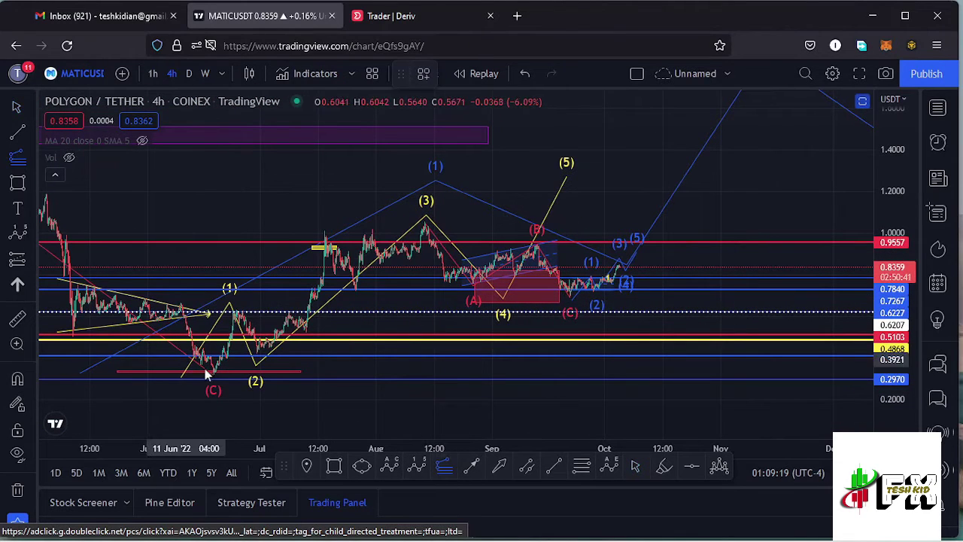
pyautogui.click(240, 311)
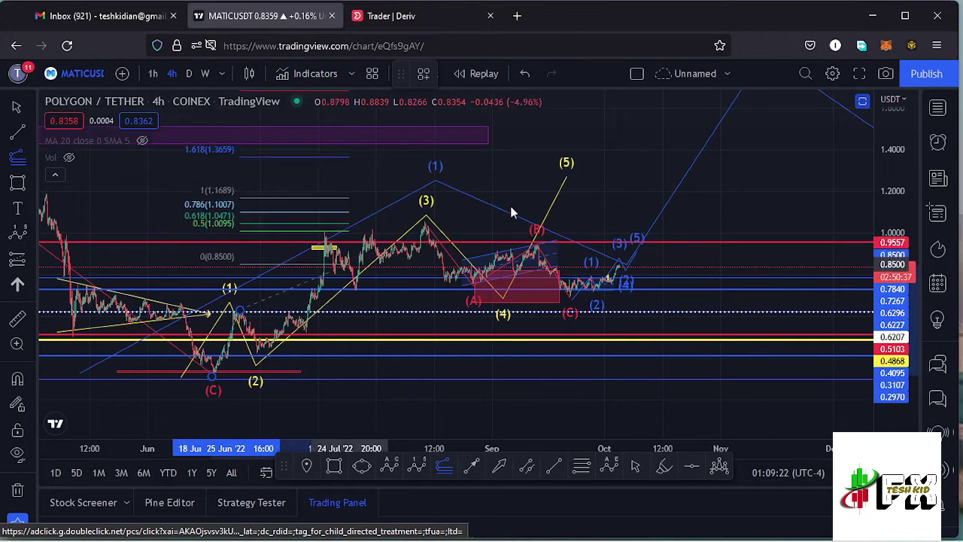
pyautogui.click(709, 229)
pyautogui.moveTo(770, 196); pyautogui.dragTo(763, 236)
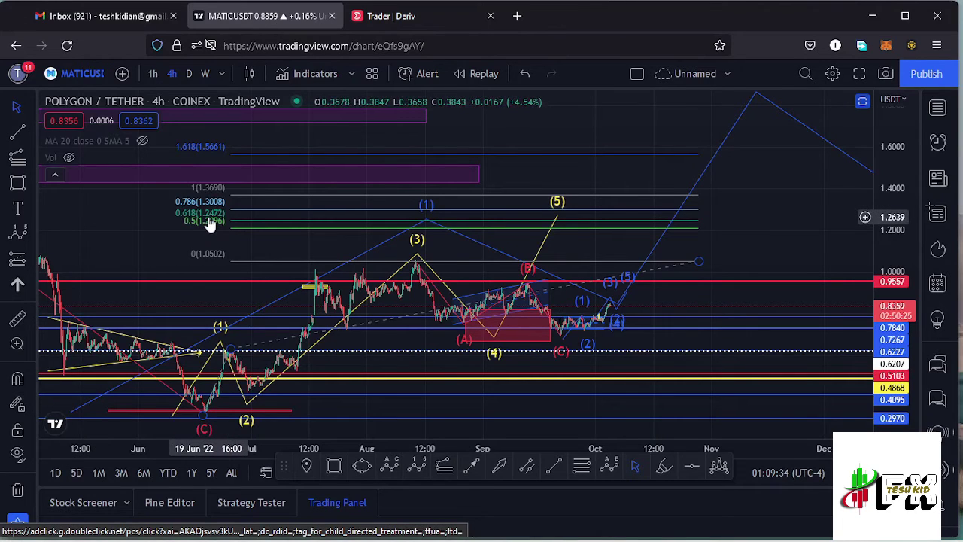
pyautogui.moveTo(287, 245); pyautogui.dragTo(305, 219)
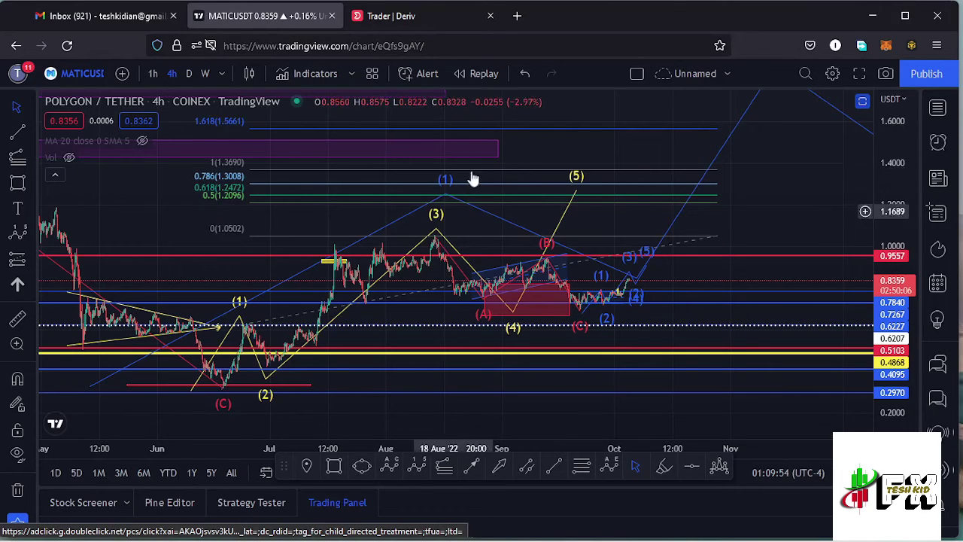
# Restore the RSI and MACD panes, review the RSI pane maximized, then restore the full layout
pyautogui.click(863, 101)
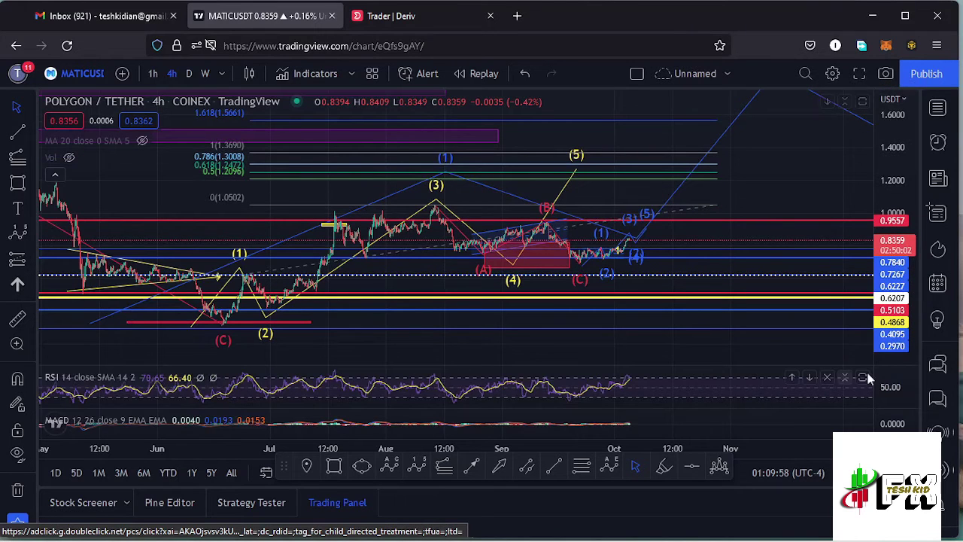
pyautogui.click(863, 377)
pyautogui.scroll(3, 730, 369)
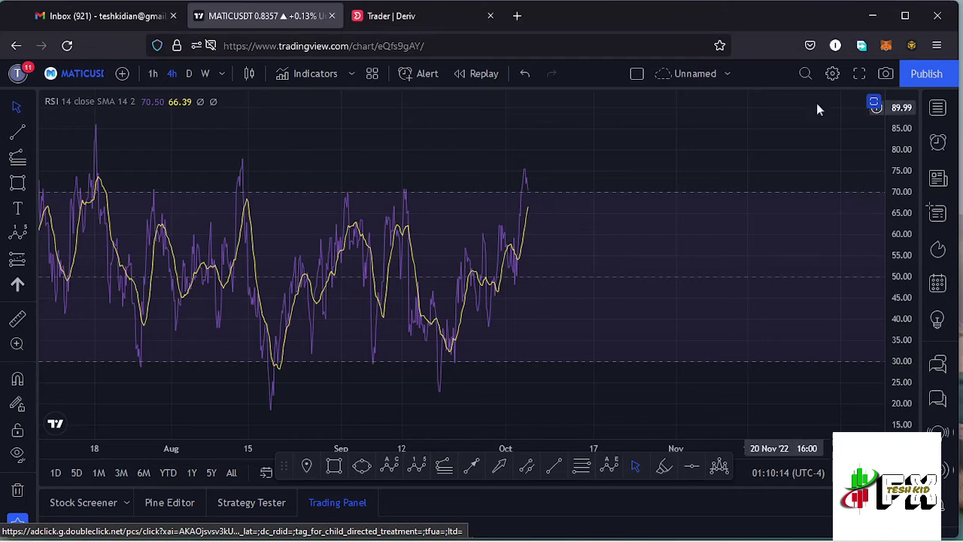
pyautogui.click(873, 103)
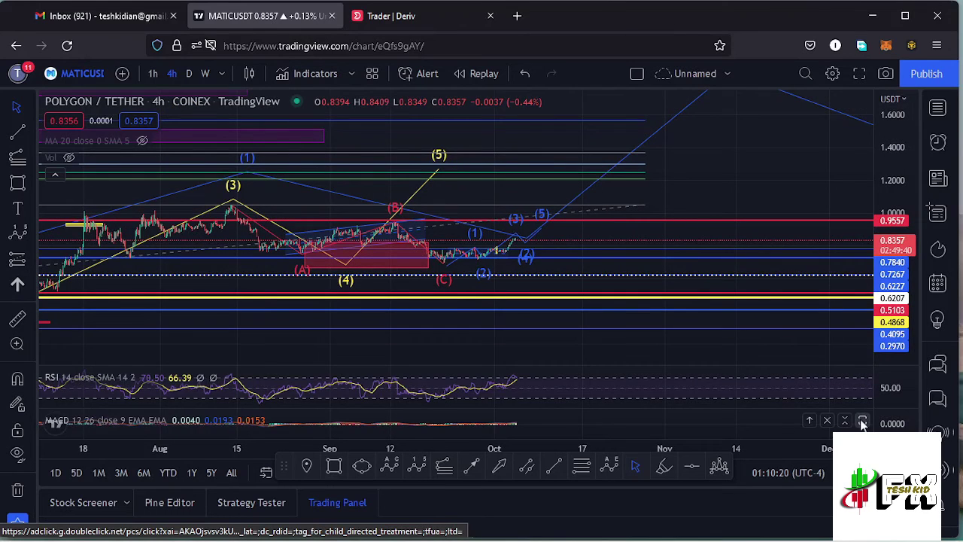
# Maximize the MACD pane, shift it to recent dates and stretch its scale vertically
pyautogui.click(862, 421)
pyautogui.scroll(5, 544, 370)
pyautogui.moveTo(367, 354); pyautogui.dragTo(777, 366)
pyautogui.hscroll(-5, 694, 346)
pyautogui.scroll(2, 693, 346)
pyautogui.moveTo(893, 307); pyautogui.dragTo(893, 286)
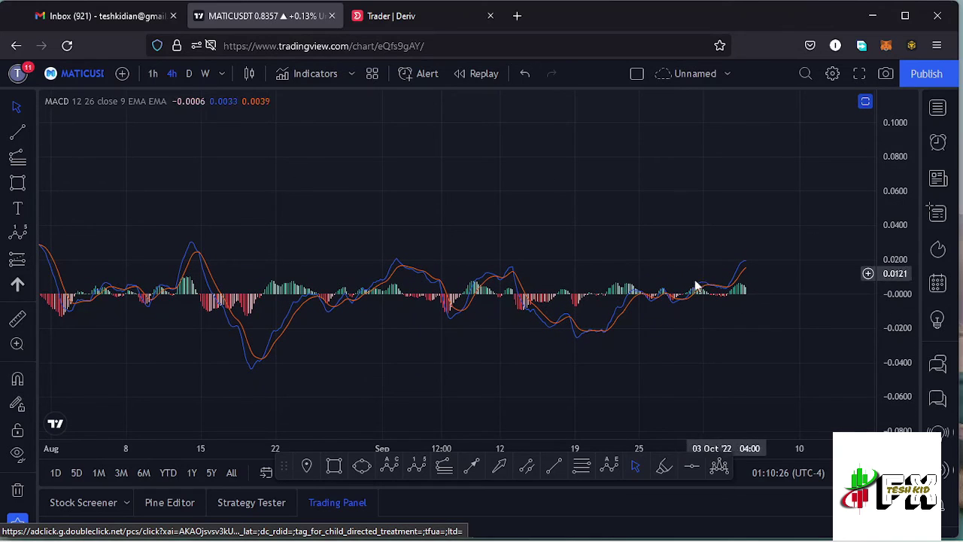